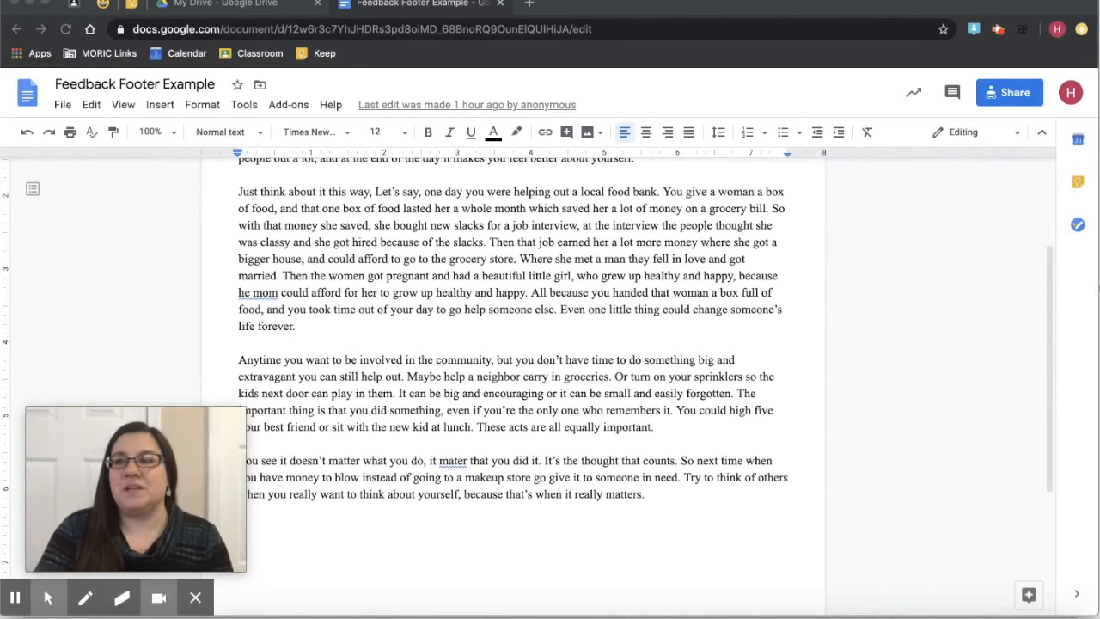
- Drag the Great Idea sticker from the Keep notes panel into the essay
click(1078, 182)
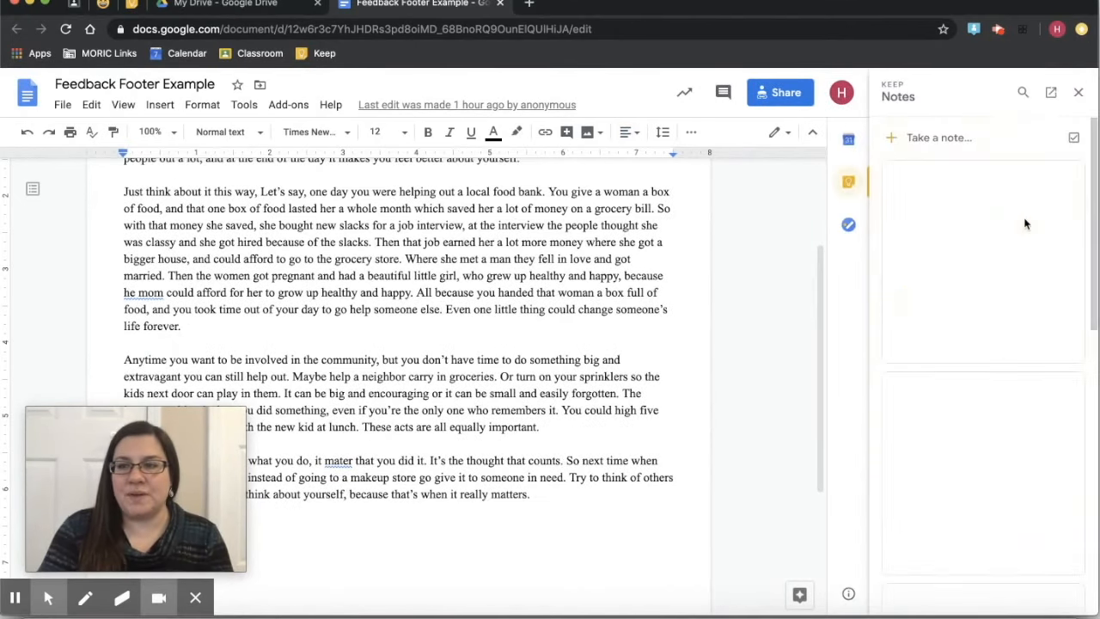
scroll(968, 437, down, 5)
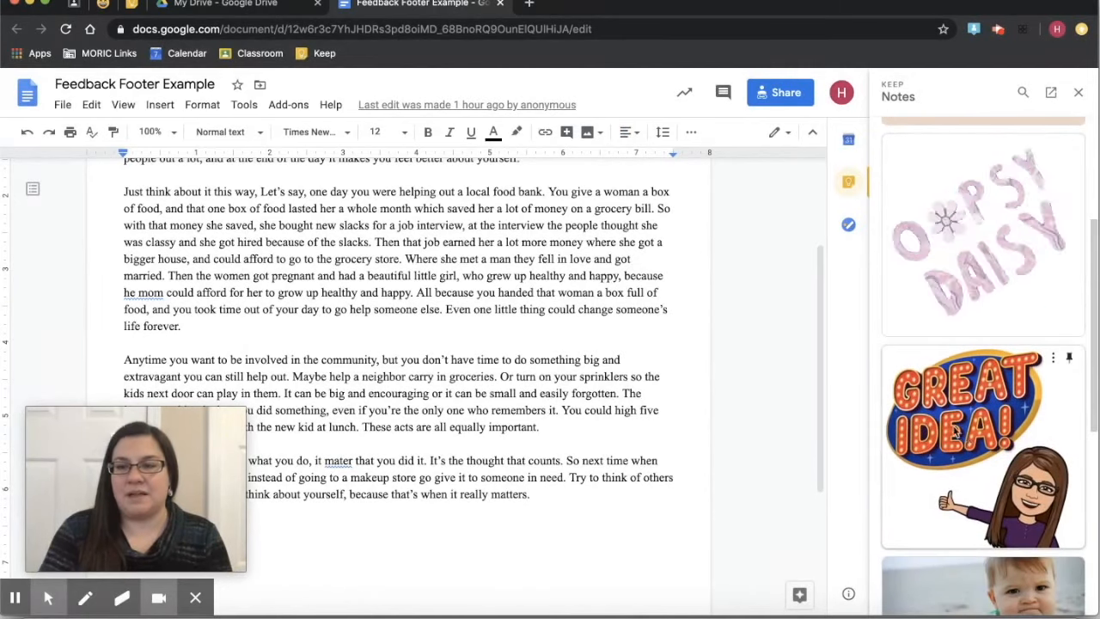
drag(962, 430, 451, 272)
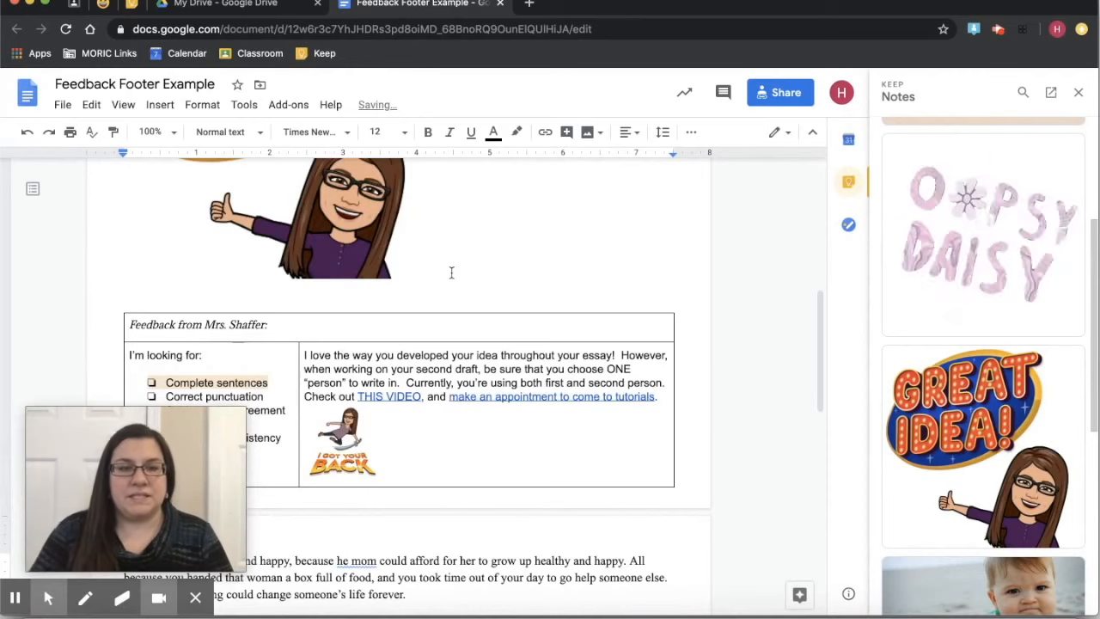
scroll(451, 272, up, 4)
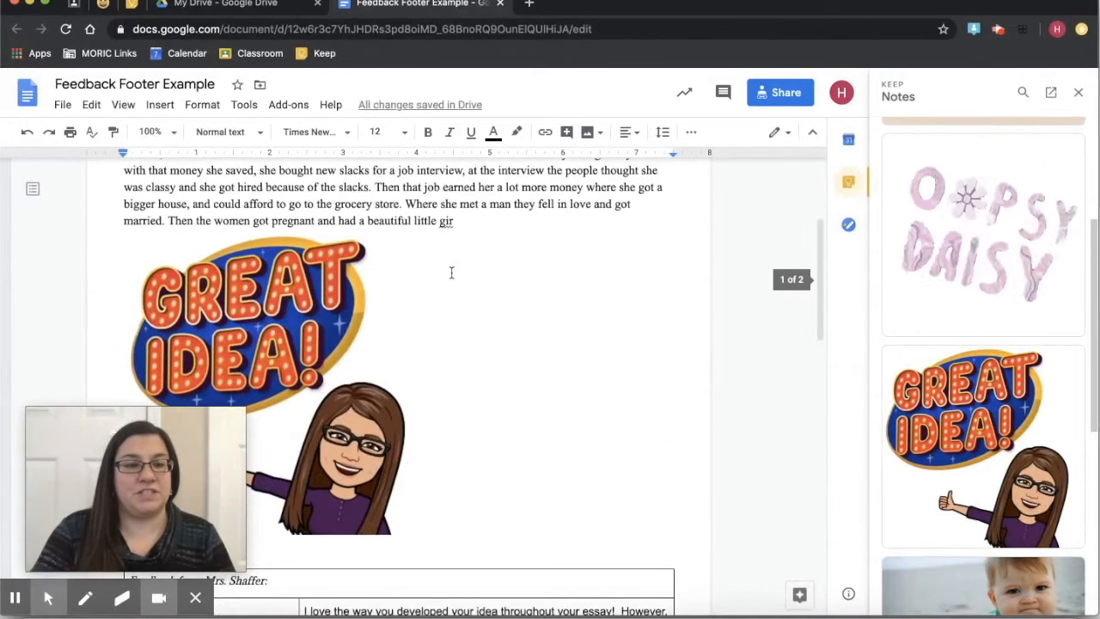
scroll(452, 273, up, 1)
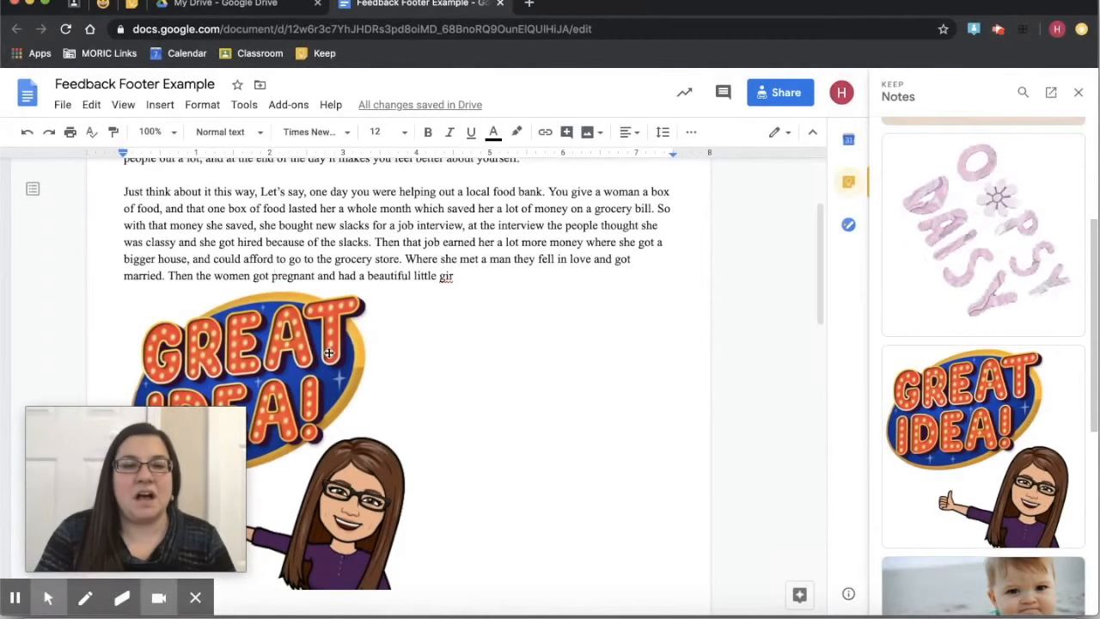
- Shrink the Great Idea image to about half size, set Wrap text, then delete it
click(328, 353)
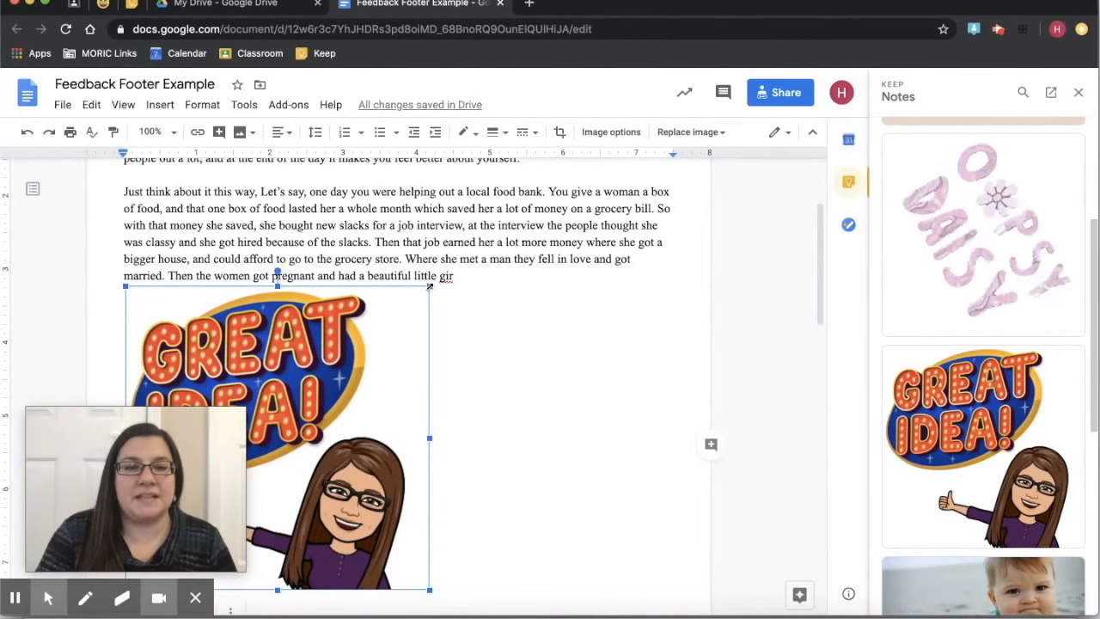
drag(430, 286, 292, 286)
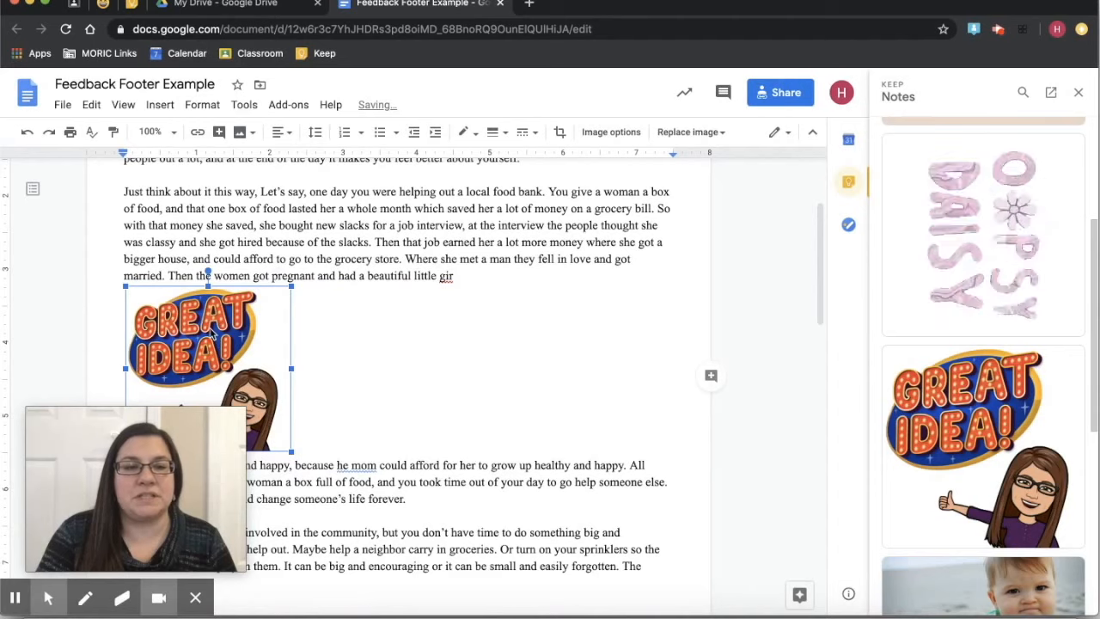
drag(201, 434, 756, 437)
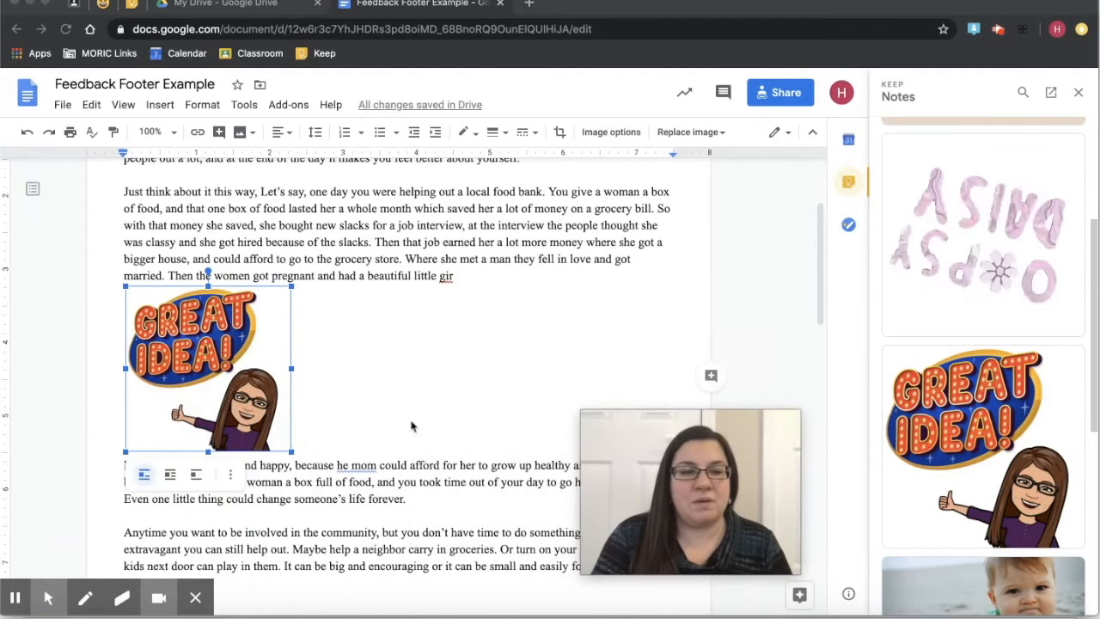
click(170, 477)
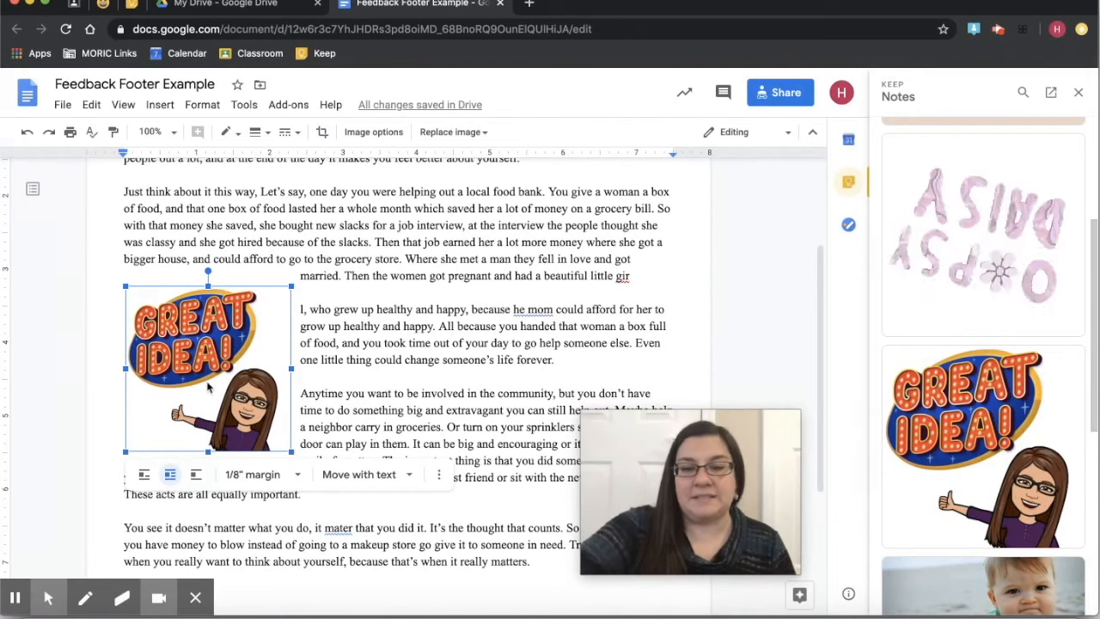
key(Delete)
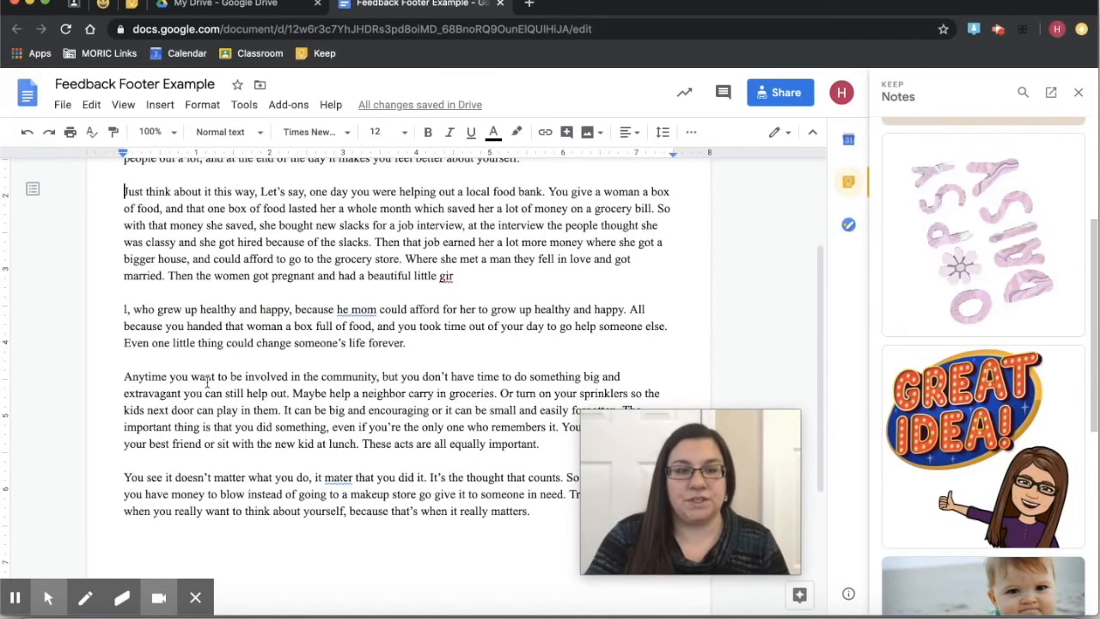
- Enter editing mode on the footer holding the teacher's feedback table
scroll(207, 382, down, 5)
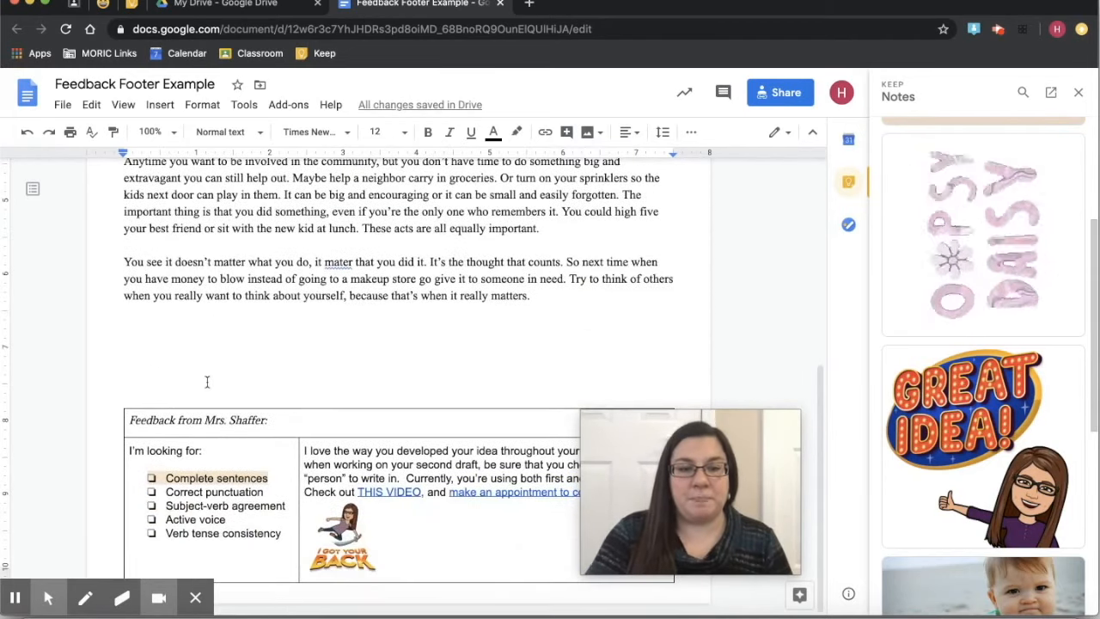
click(165, 503)
click(106, 468)
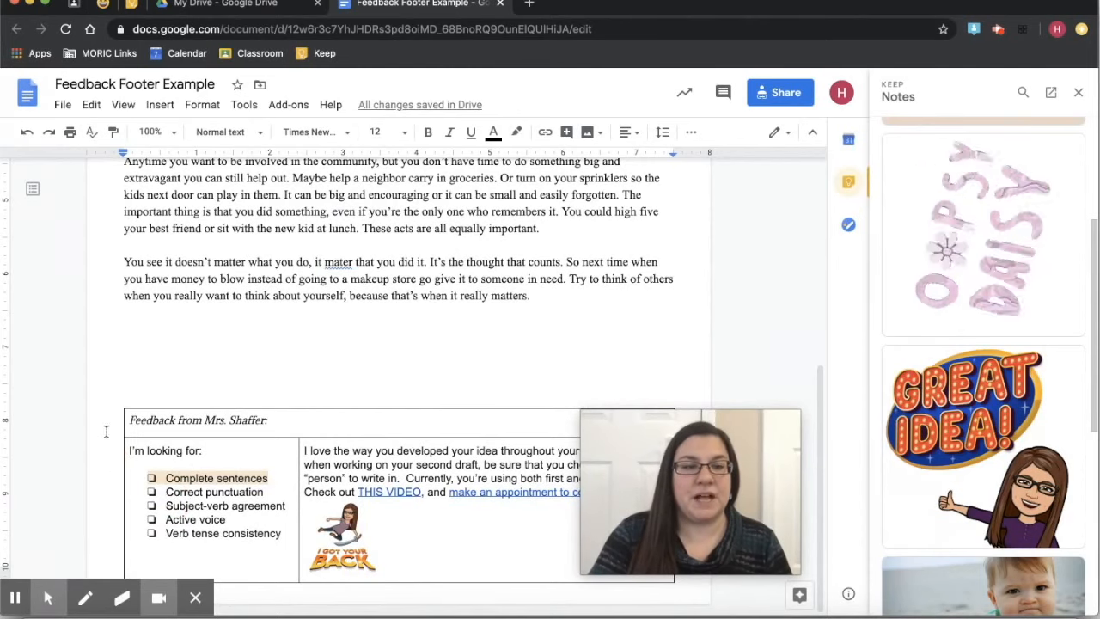
click(123, 390)
click(163, 347)
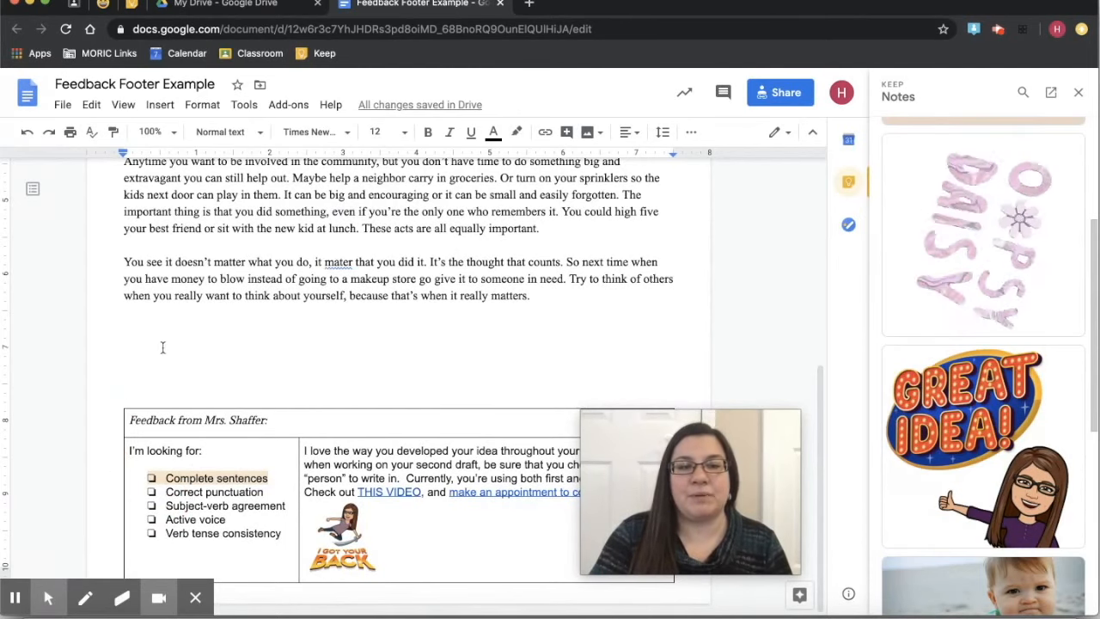
click(292, 426)
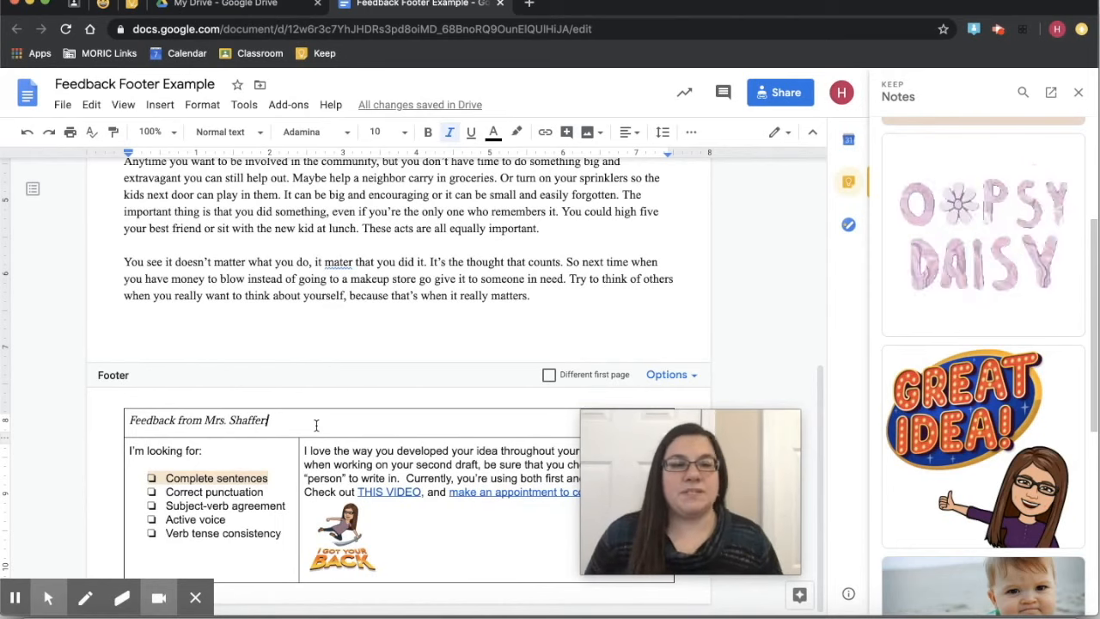
- Select text in the footer's feedback checklist and scroll through the essay to review it
drag(685, 470, 862, 465)
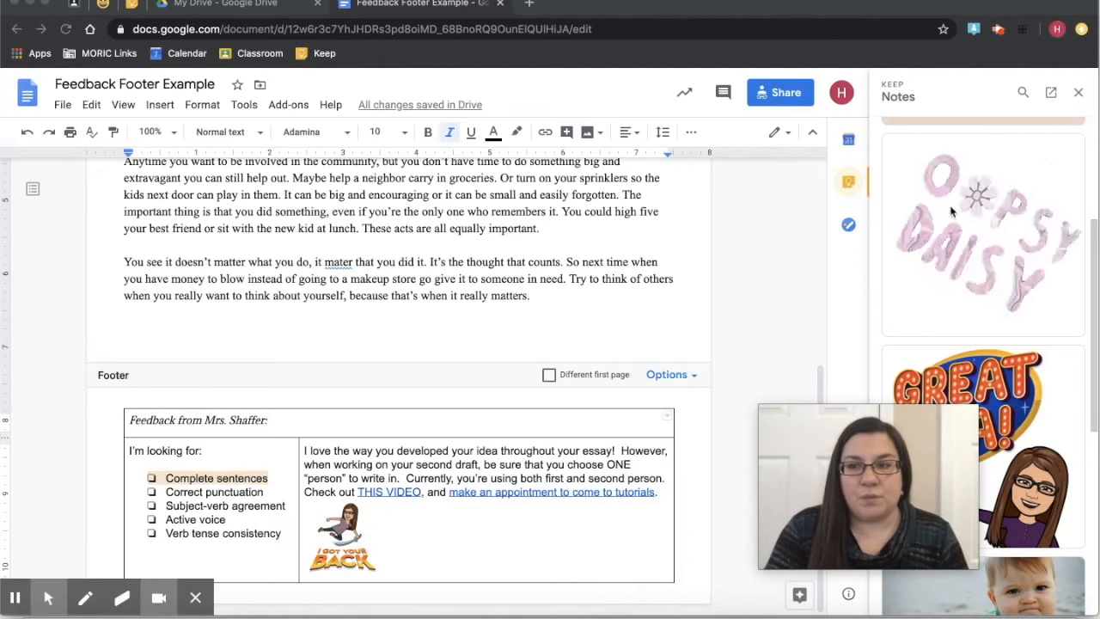
scroll(952, 212, down, 3)
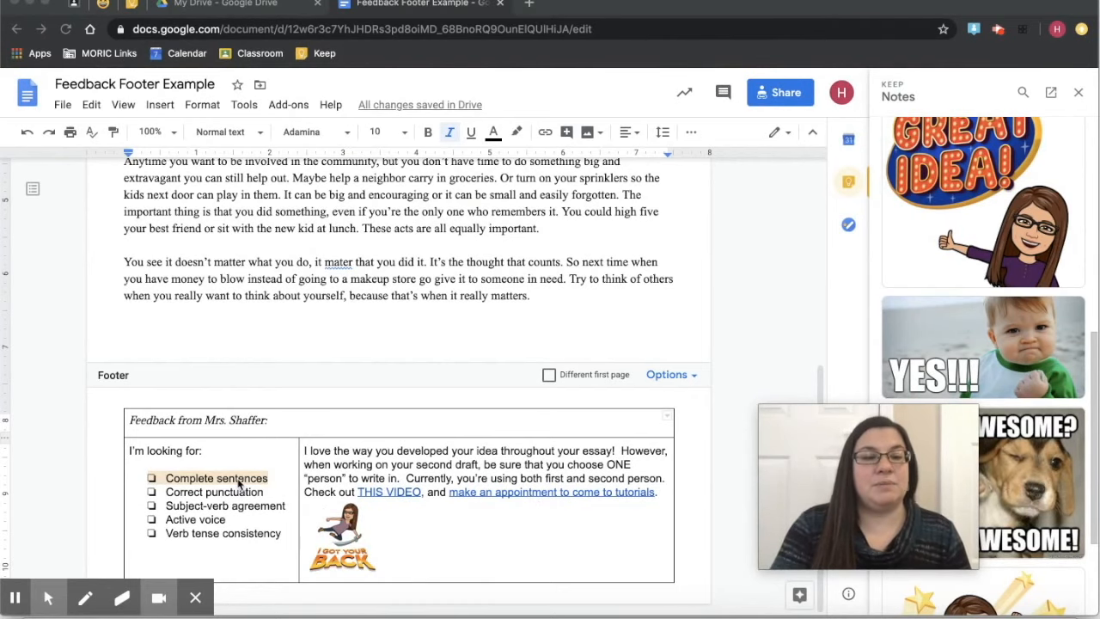
scroll(275, 336, up, 5)
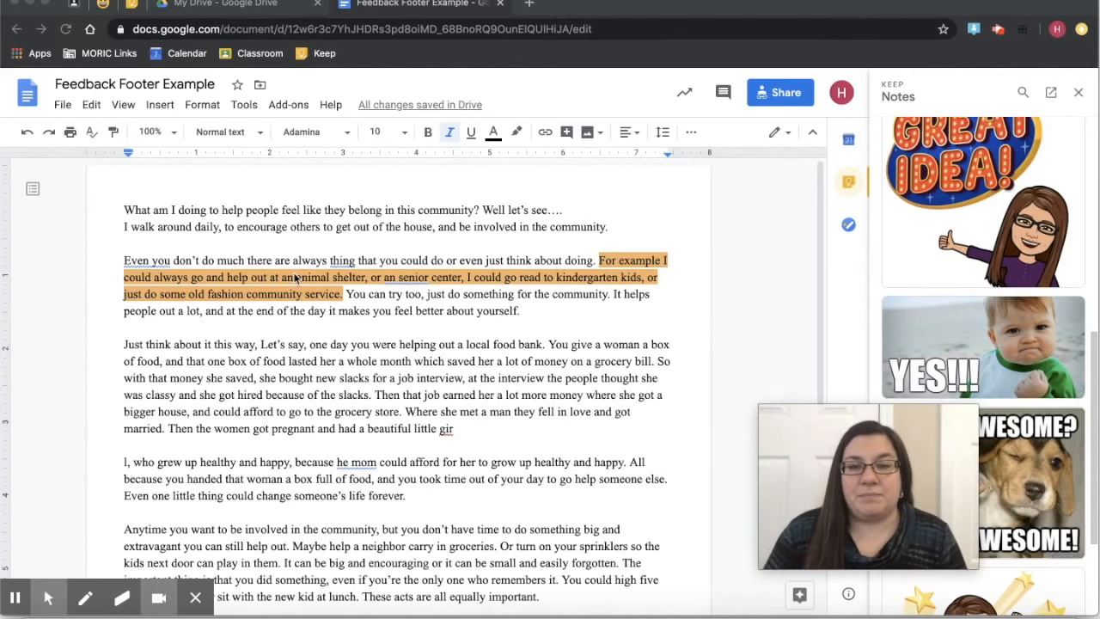
scroll(295, 278, down, 8)
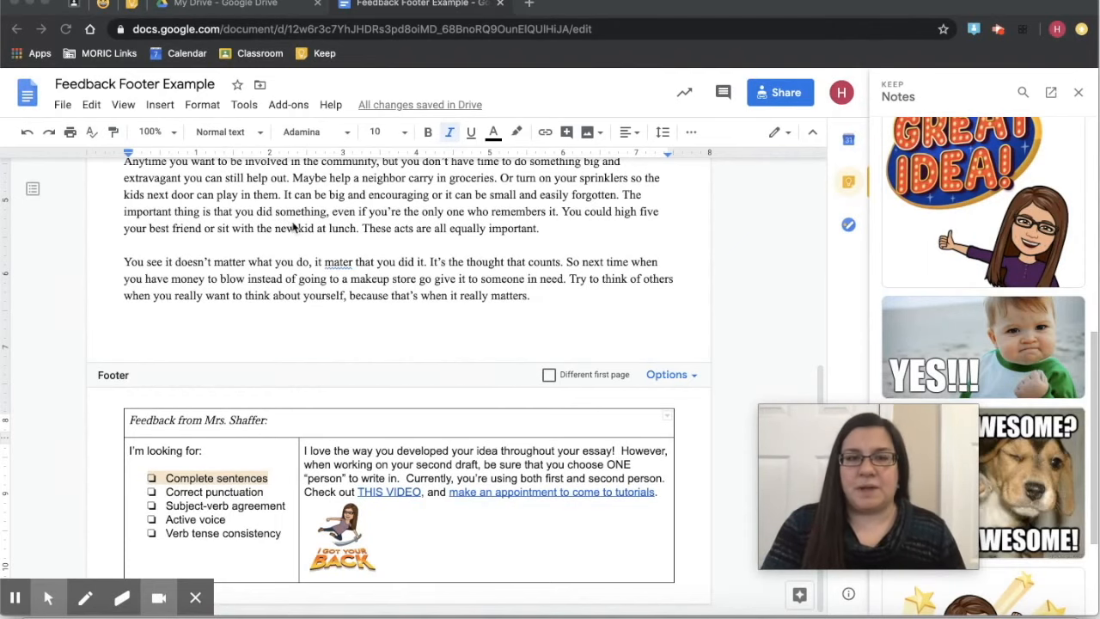
scroll(292, 226, up, 3)
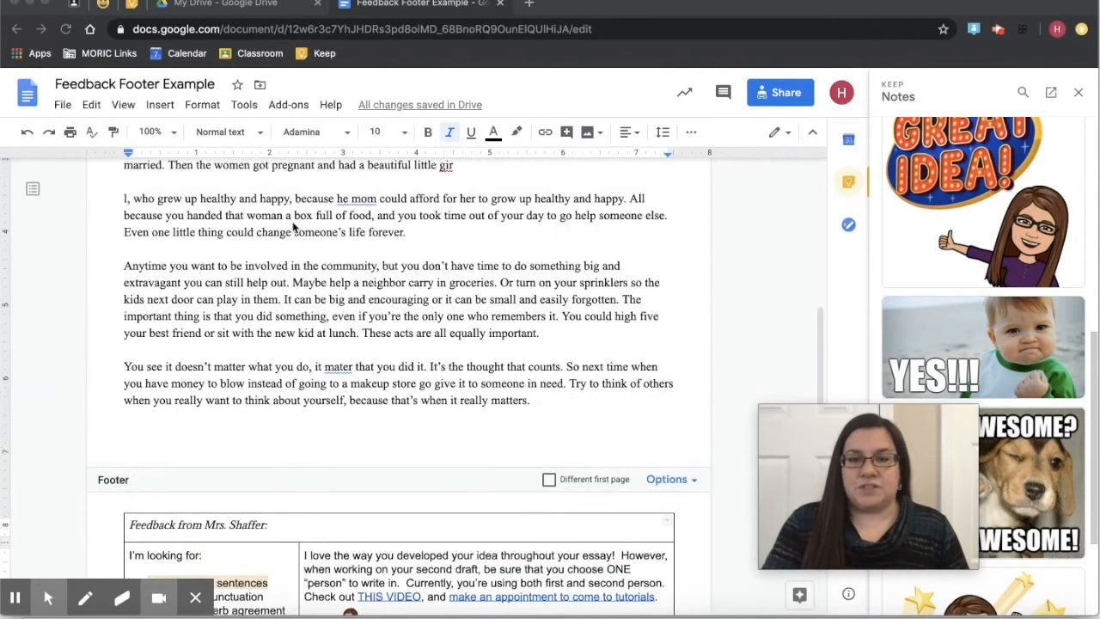
scroll(292, 226, down, 2)
scroll(292, 226, up, 3)
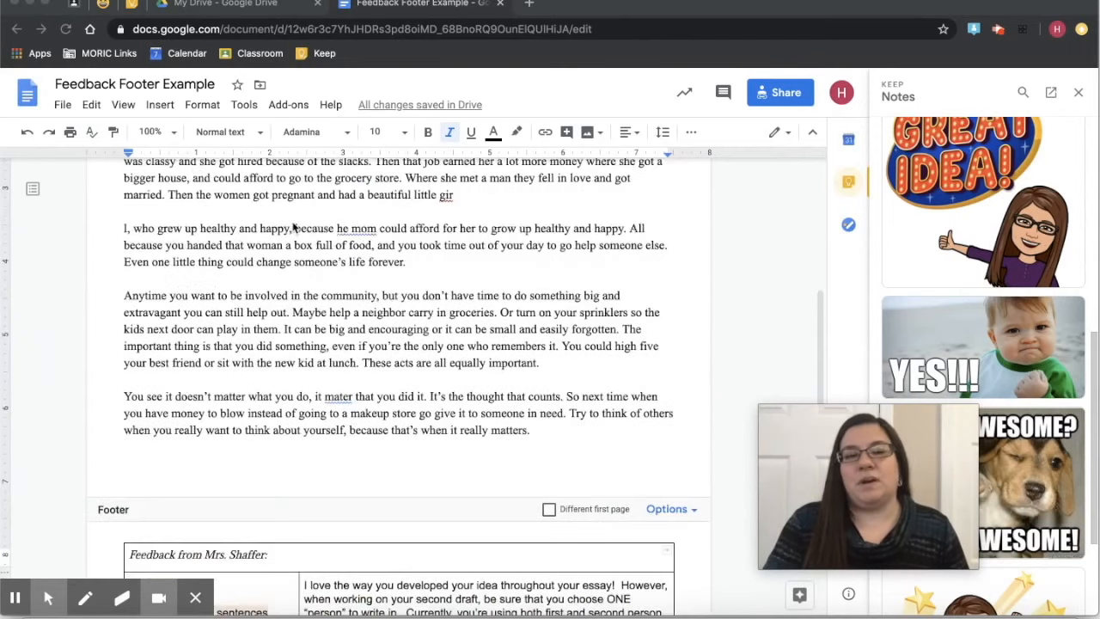
scroll(292, 226, up, 1)
scroll(292, 227, up, 4)
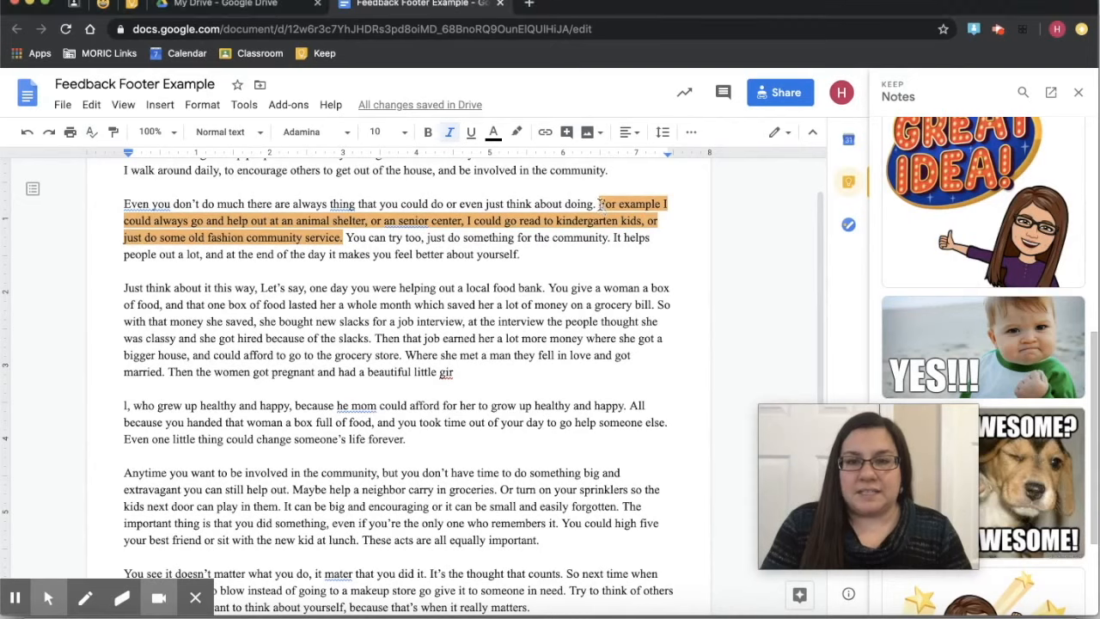
- Comment 'Please write in complete sentences.' on the 'For example' passage, mentioning and assigning a contact
drag(598, 203, 344, 238)
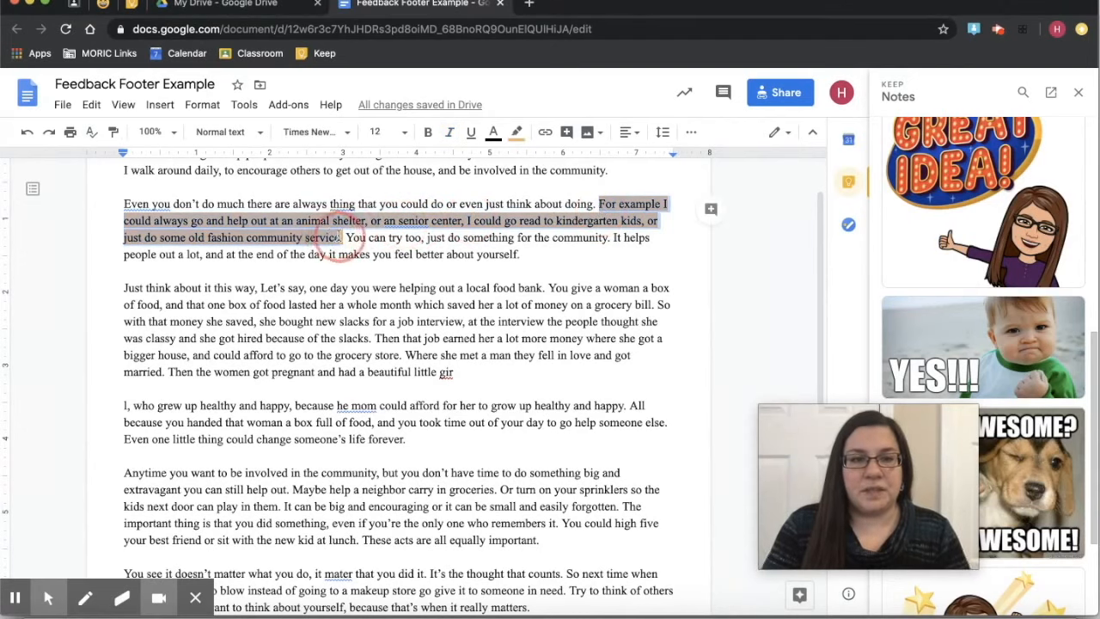
click(717, 217)
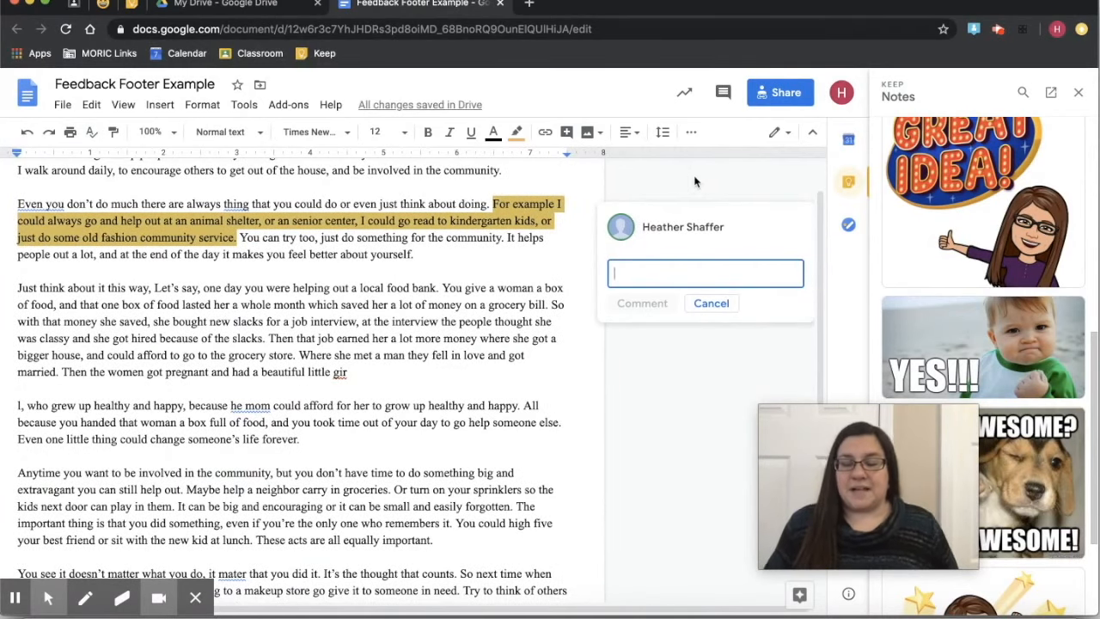
text(+)
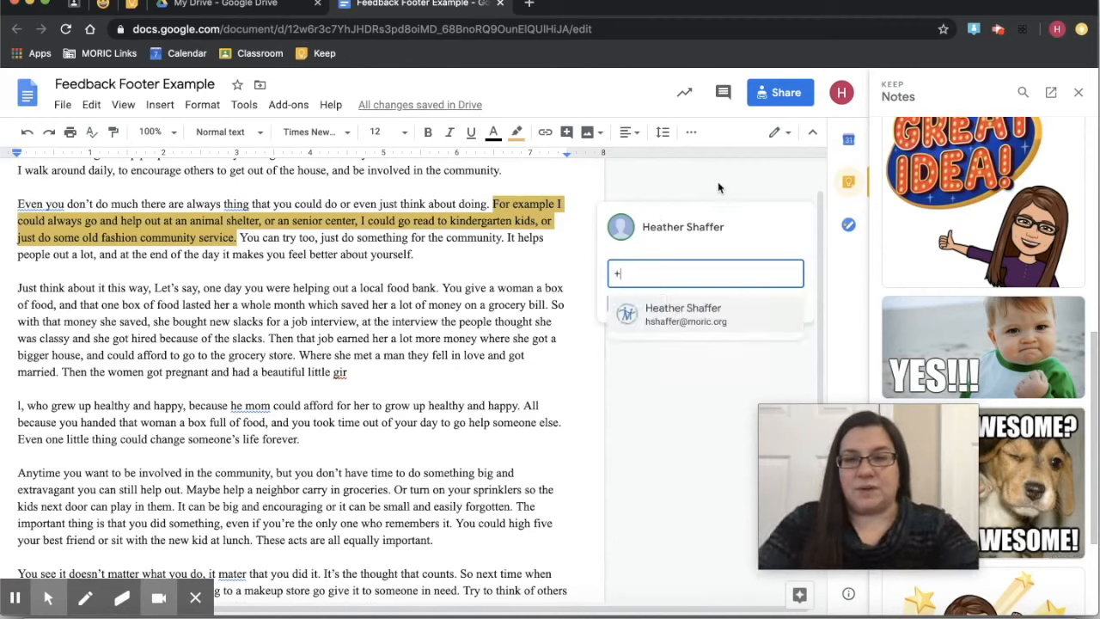
click(686, 313)
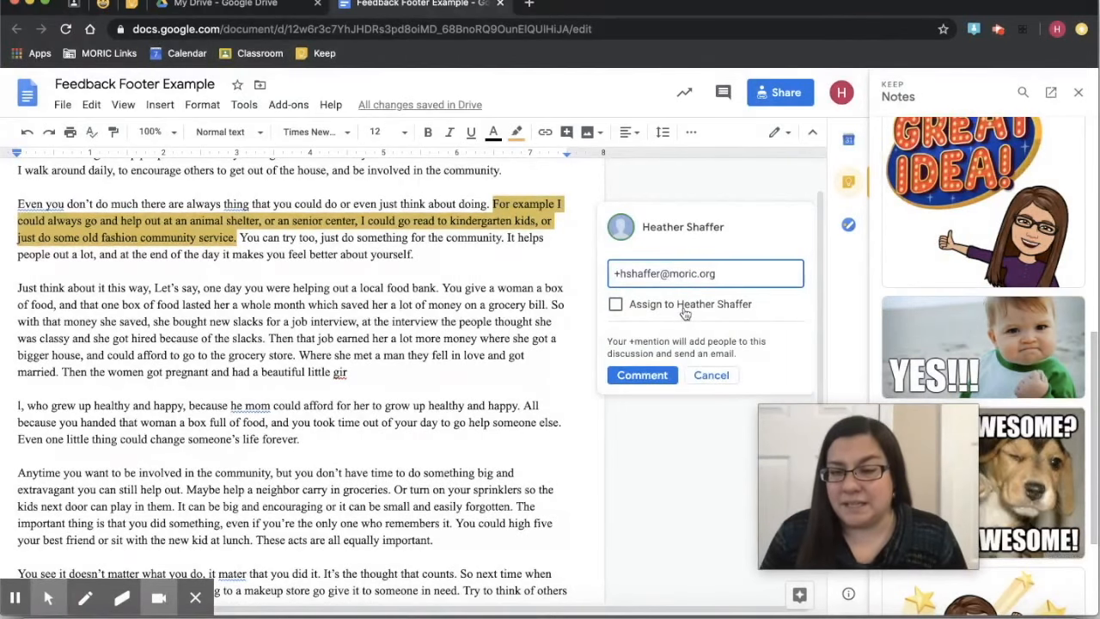
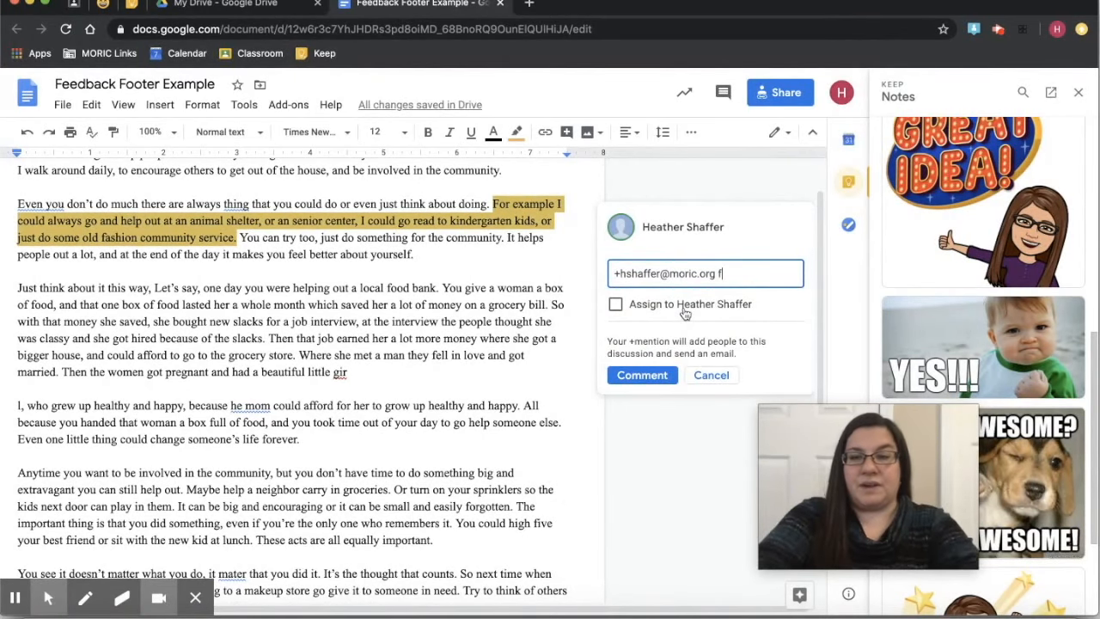
text(Pl)
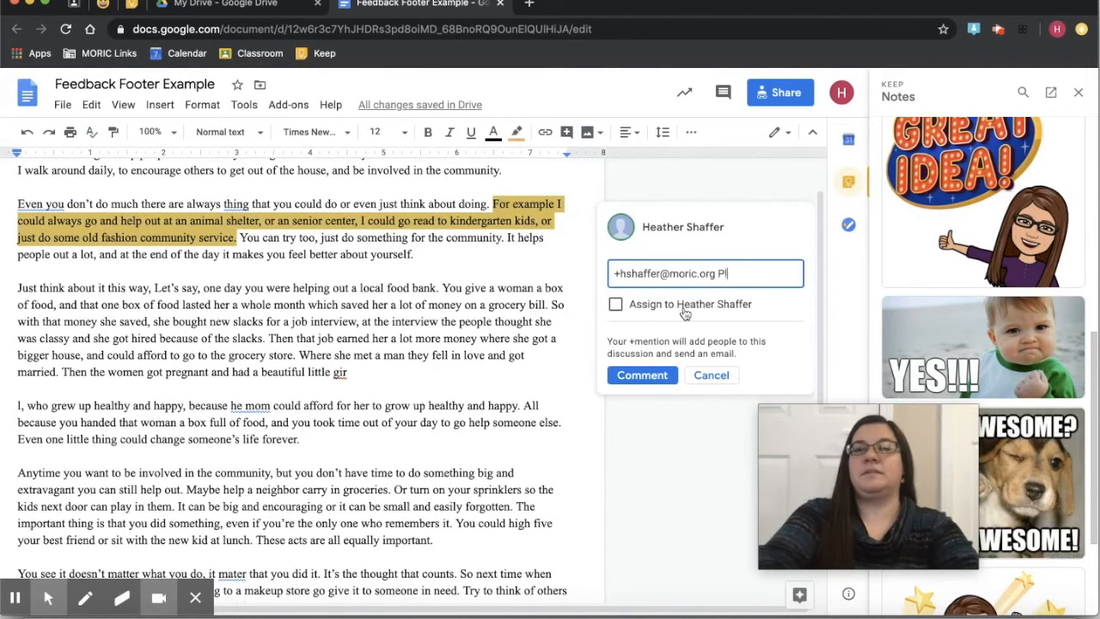
text(ease wr)
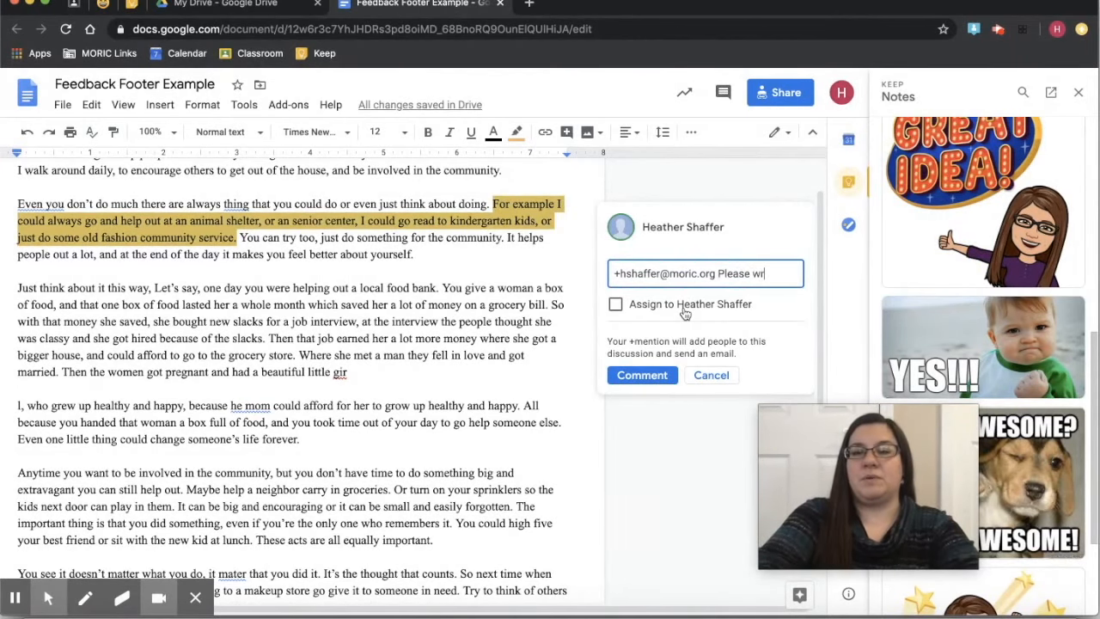
text(ite in comp)
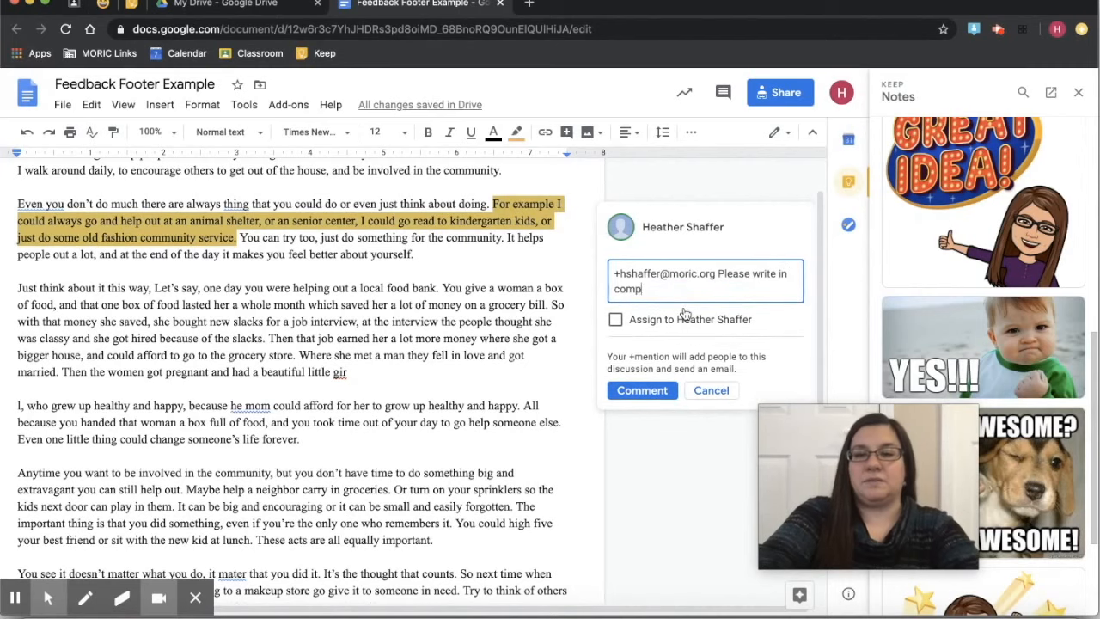
text(lete sentenc)
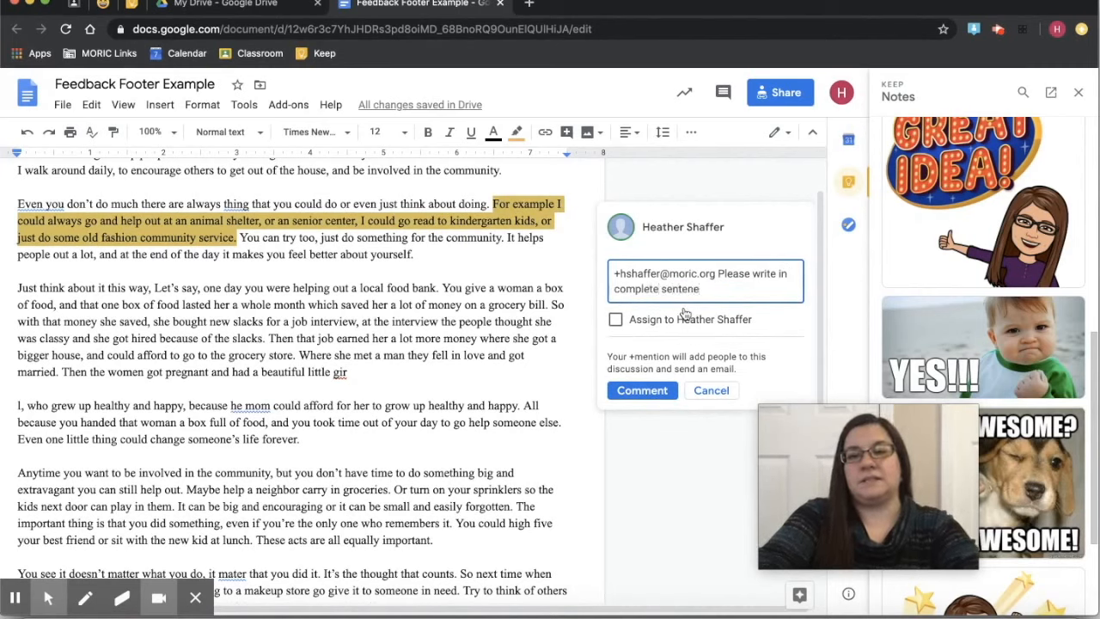
key(BackSpace)
key(BackSpace)
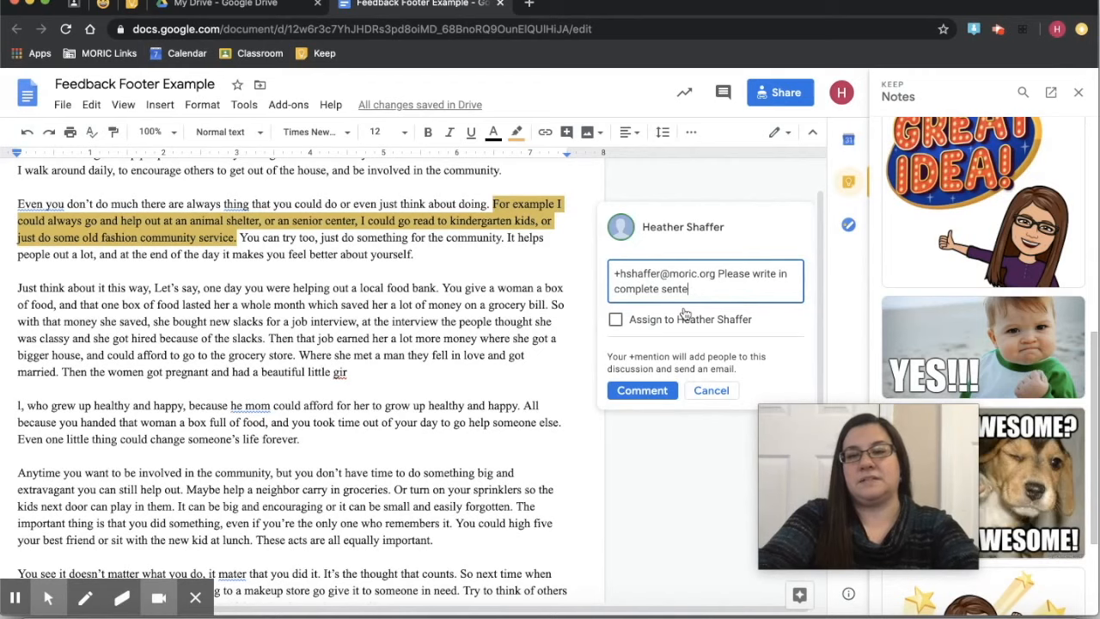
text(nces.)
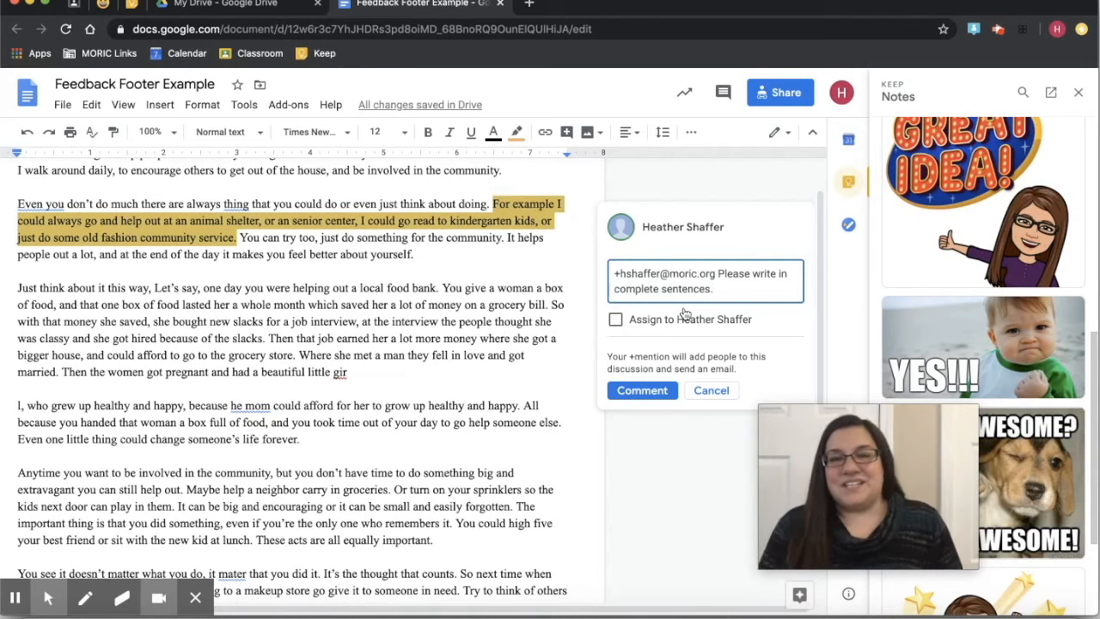
click(615, 320)
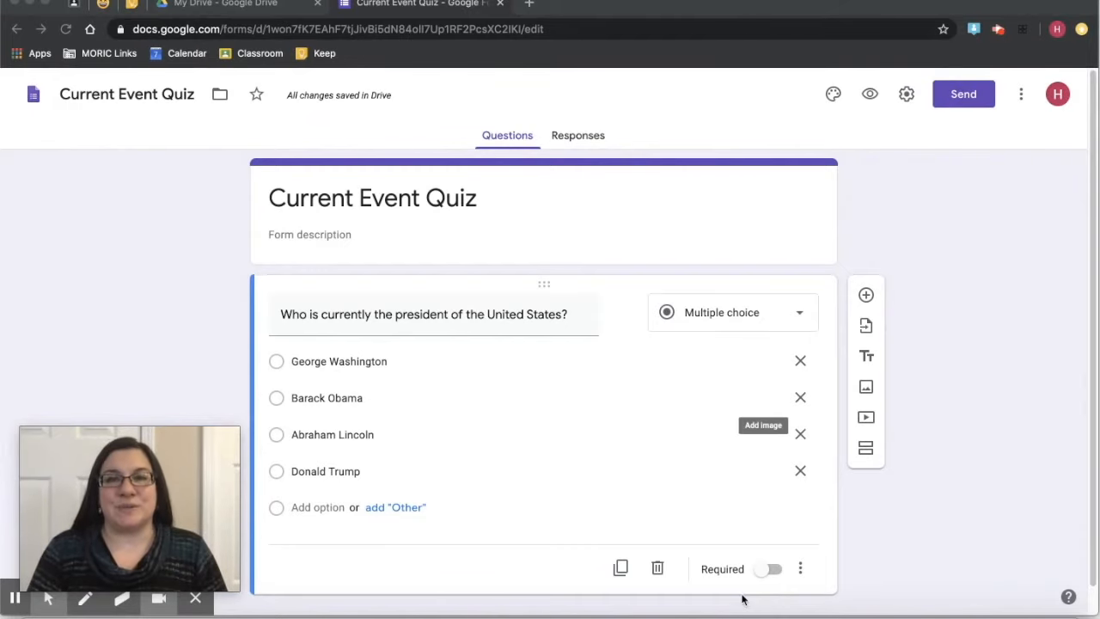
- Turn on 'Make this a quiz' in the Quizzes settings and save
click(907, 95)
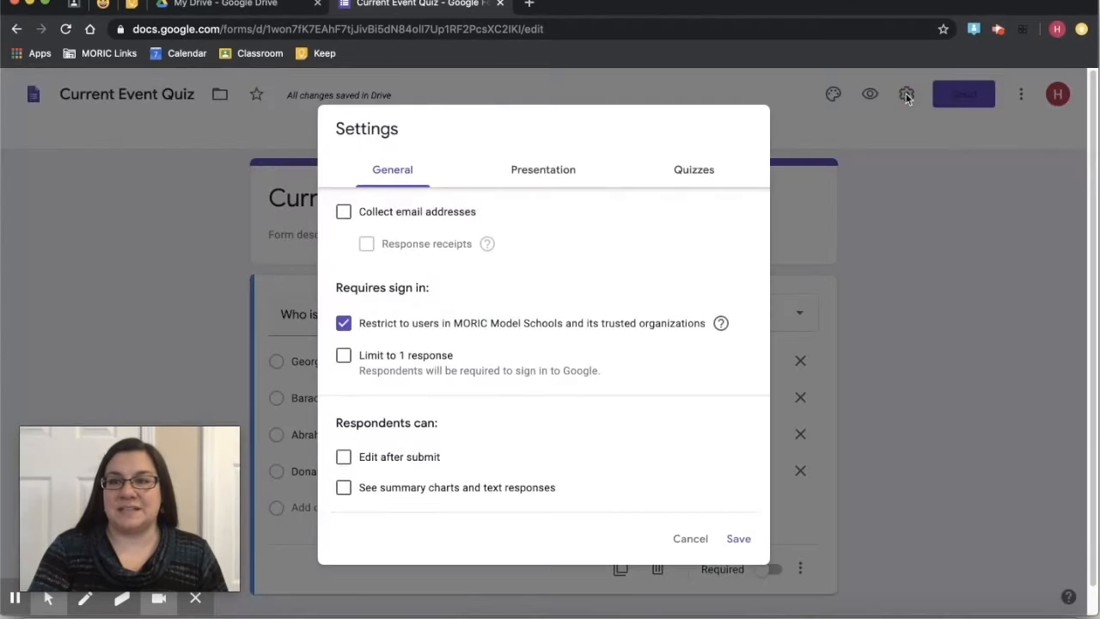
click(697, 170)
click(351, 207)
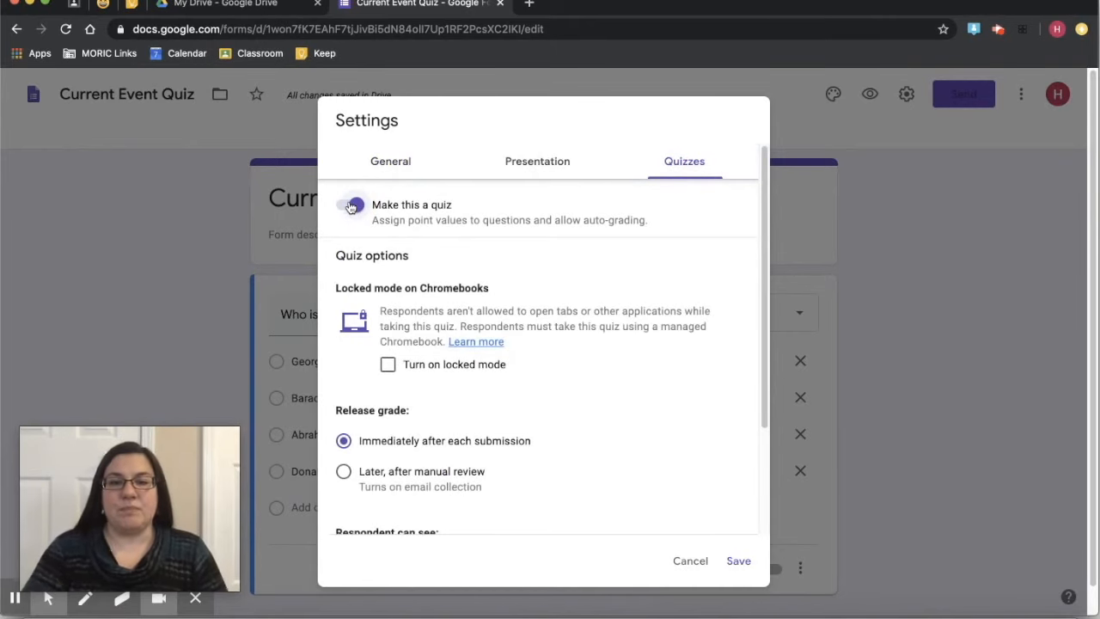
scroll(539, 293, down, 2)
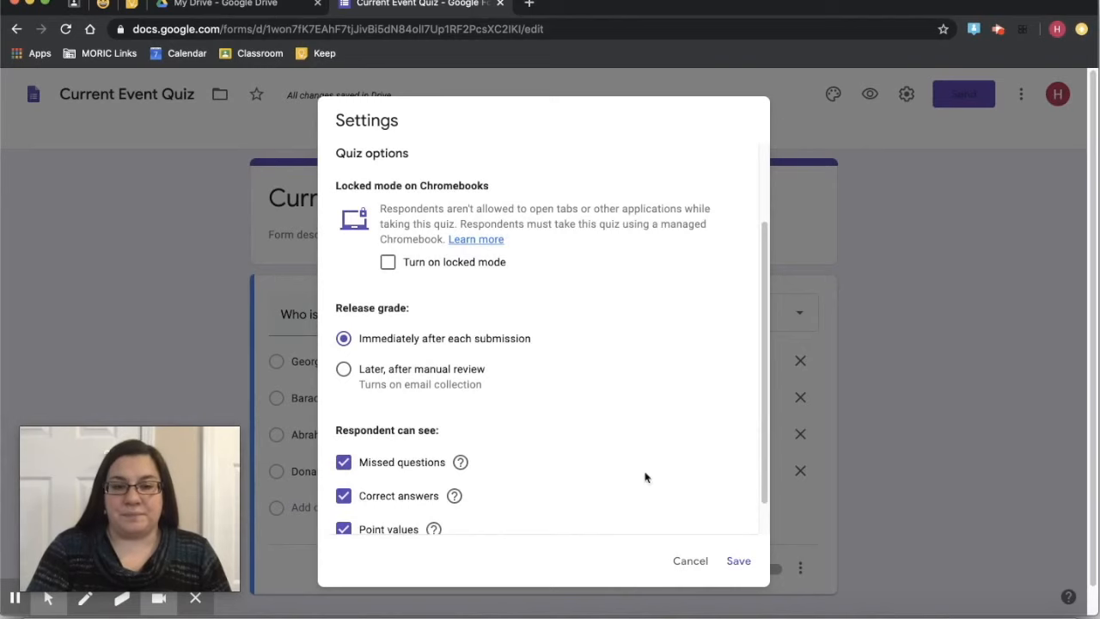
click(739, 560)
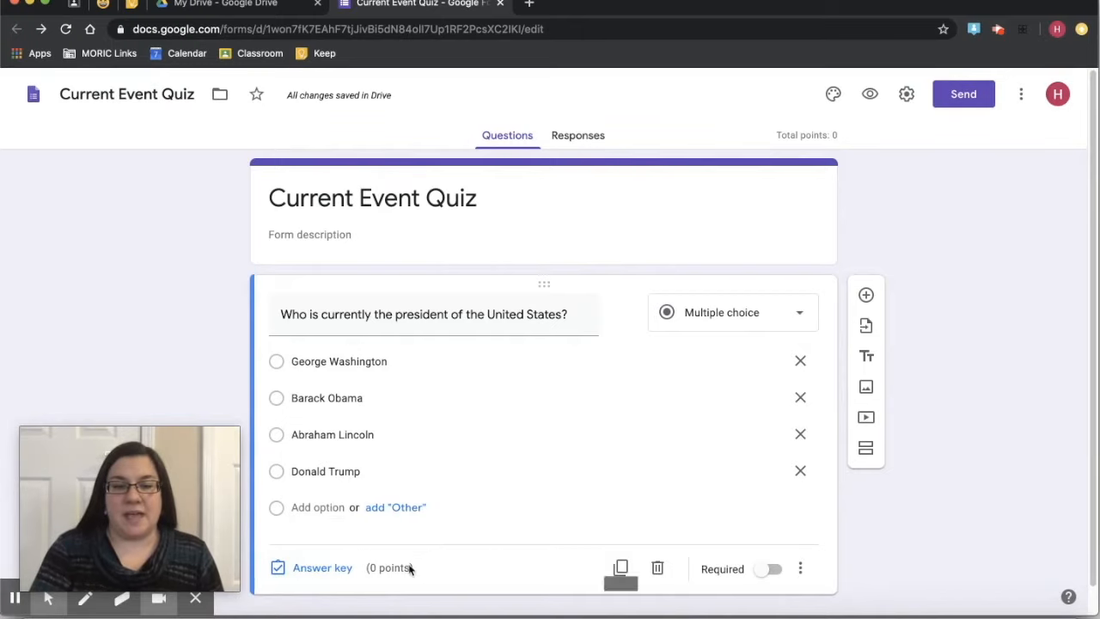
- Mark Donald Trump as the correct answer, worth 10 points
click(333, 566)
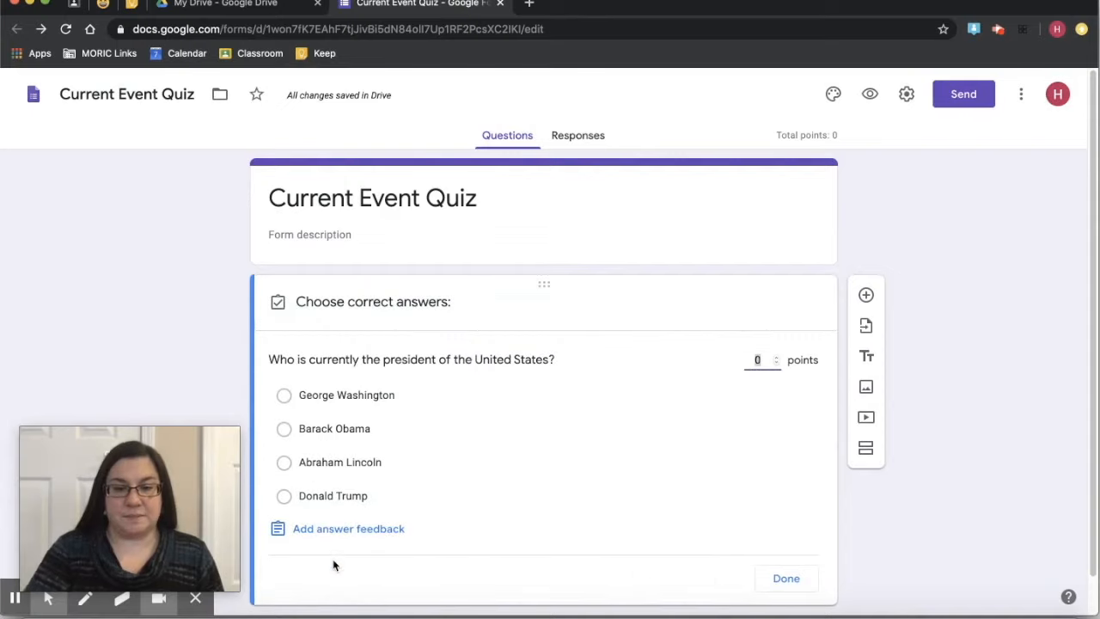
click(285, 497)
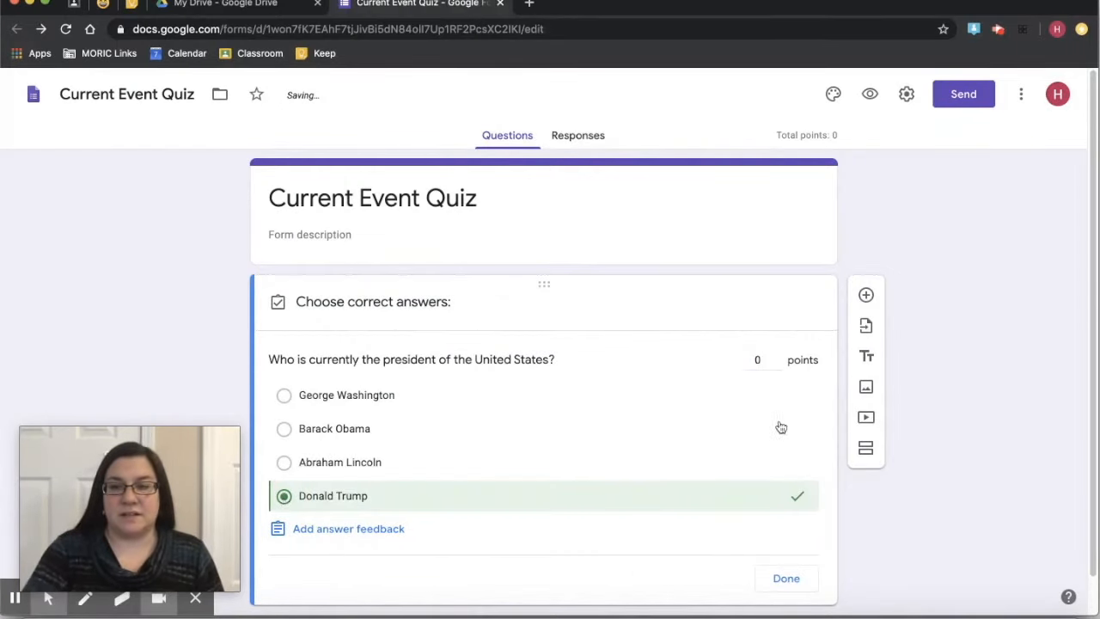
click(757, 359)
text(10)
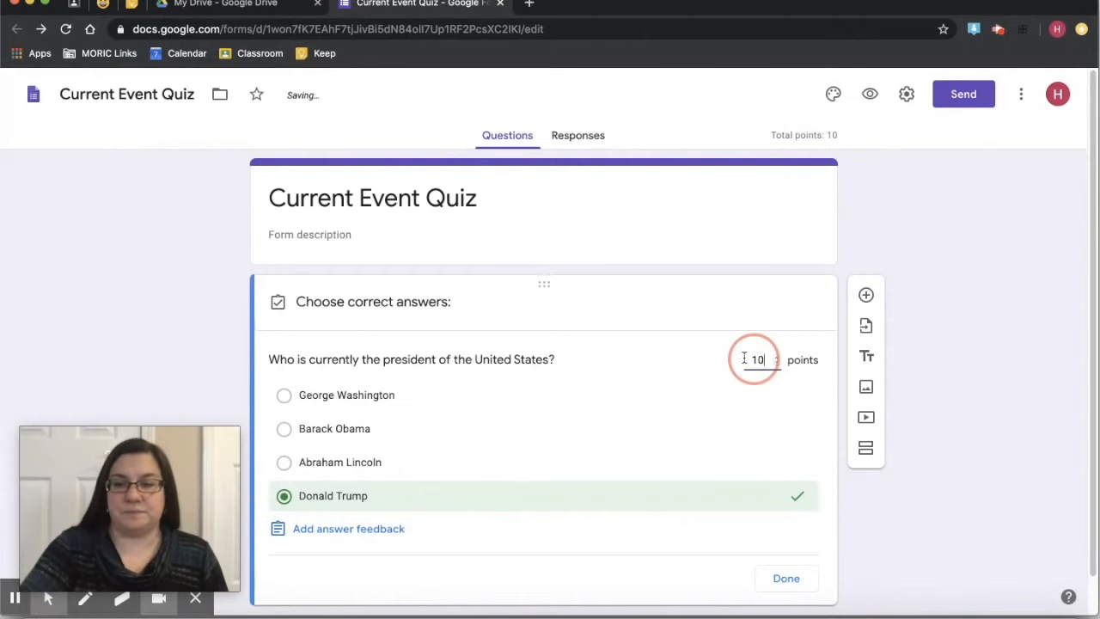
click(776, 523)
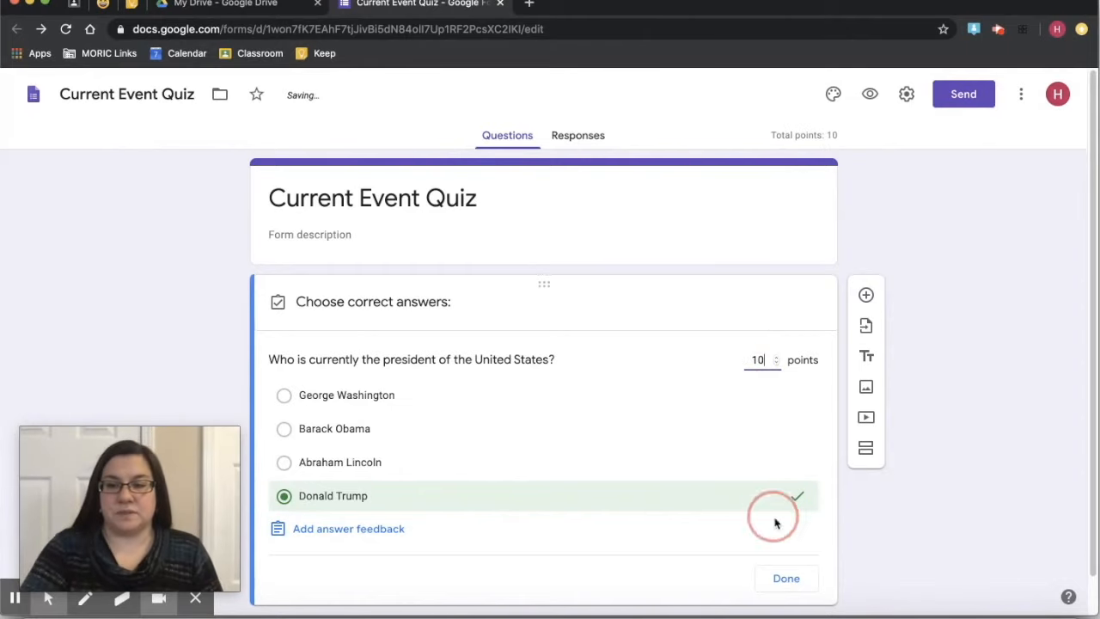
click(784, 576)
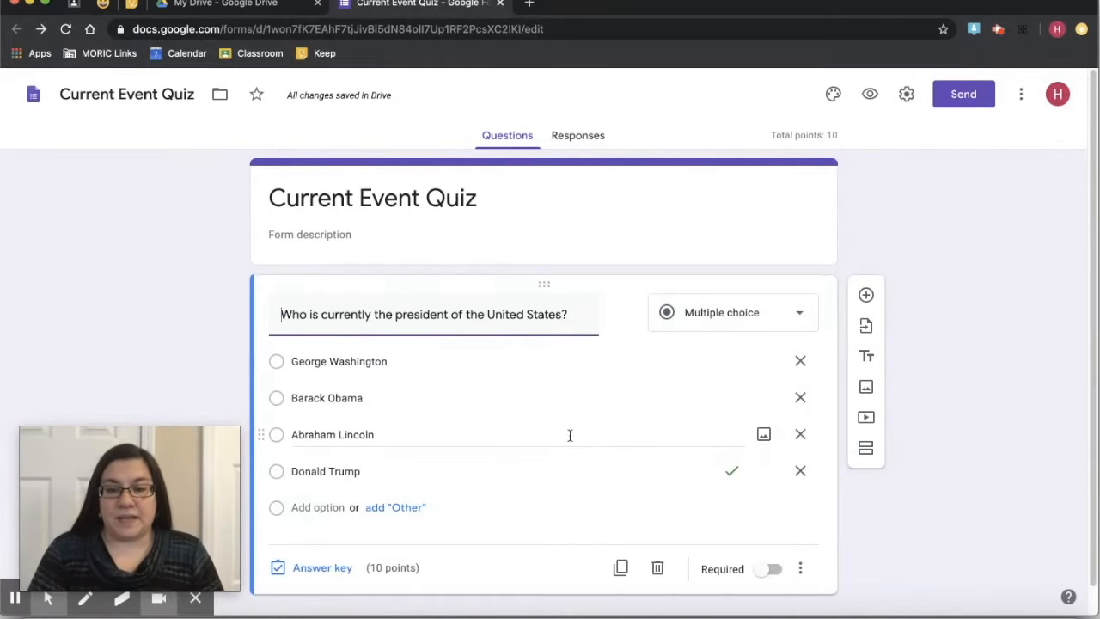
- Reopen the answer key and start writing incorrect-answer feedback
click(310, 569)
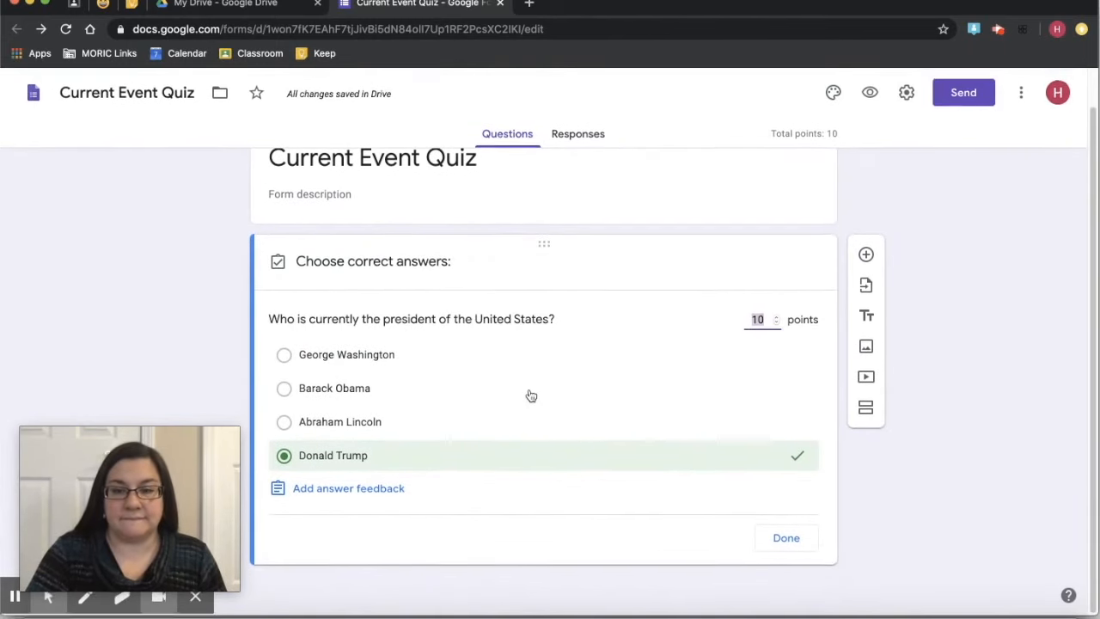
click(376, 491)
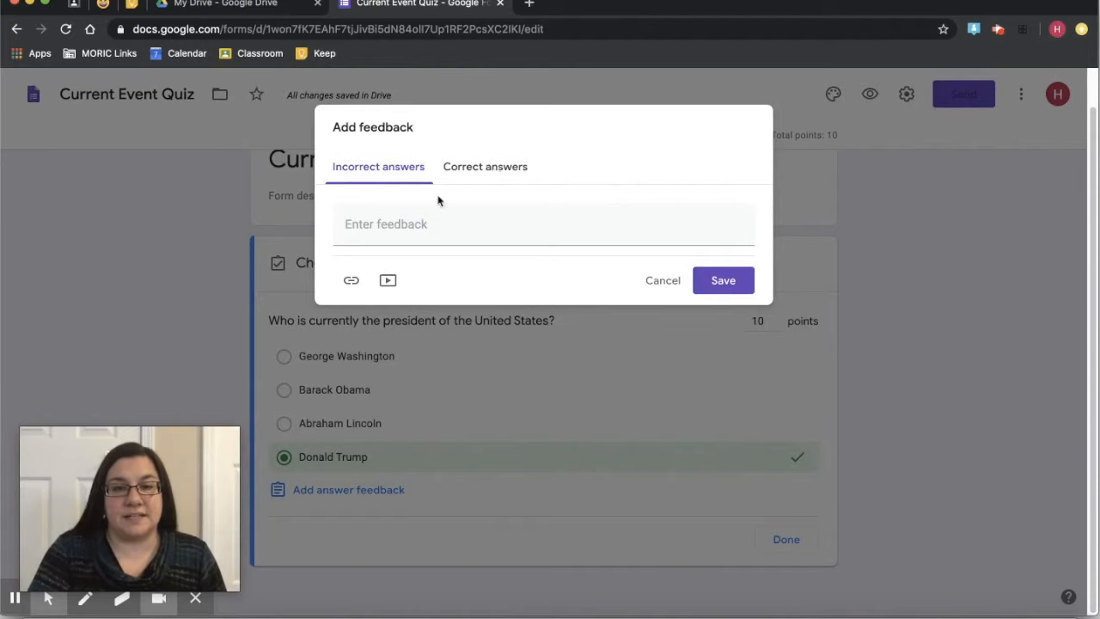
click(392, 218)
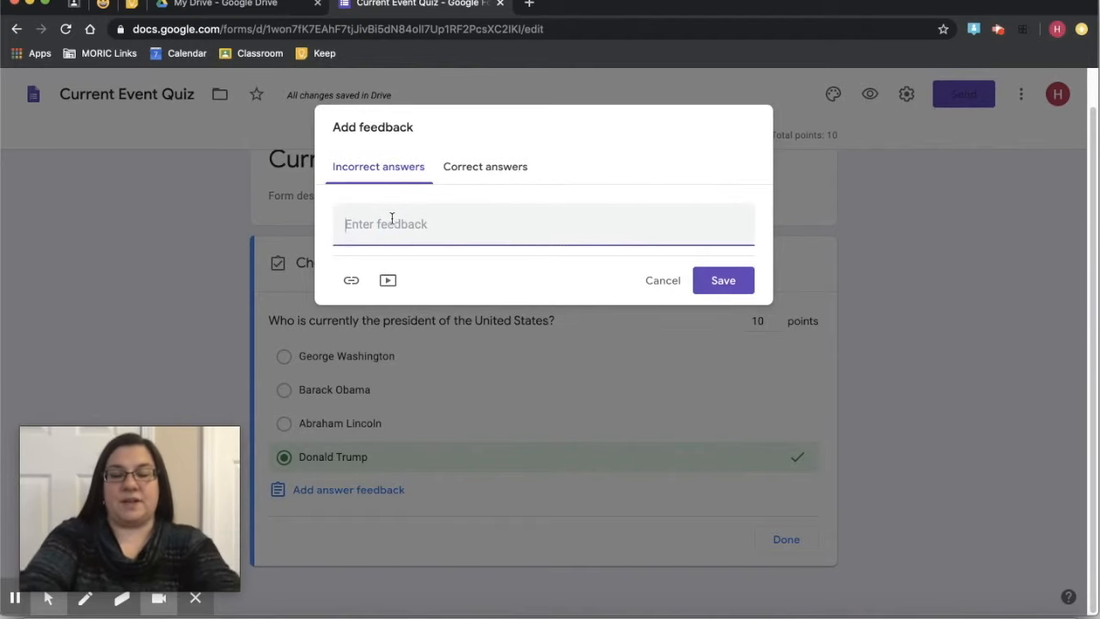
- Enter incorrect-answer feedback 'No, please reference this video to learn more and try again.' and add a link field
text(No, please )
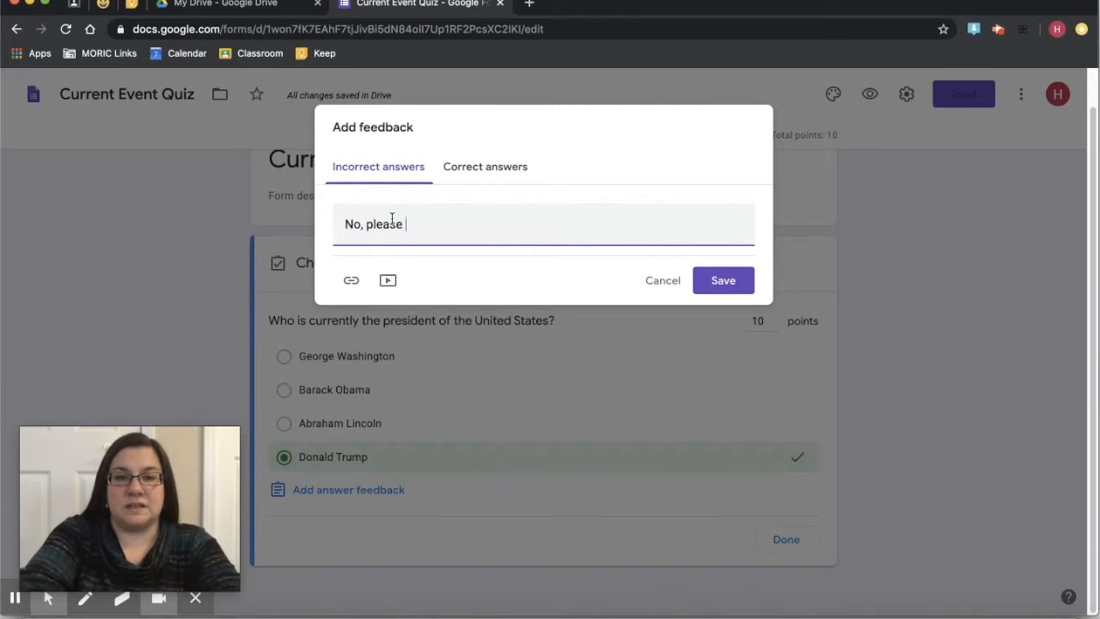
text(re)
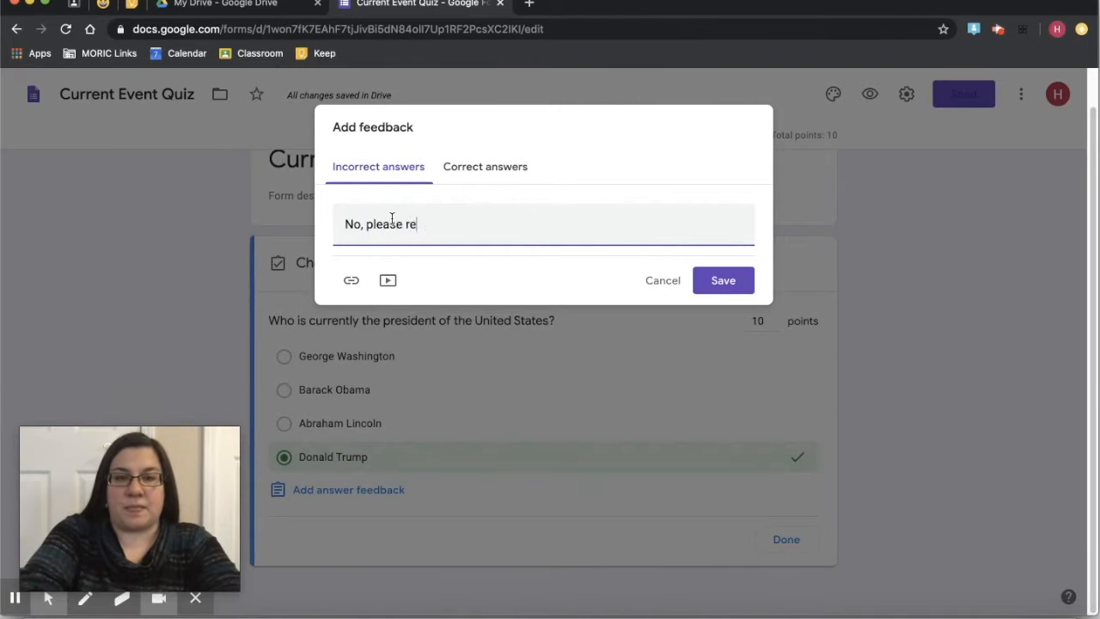
text(fere)
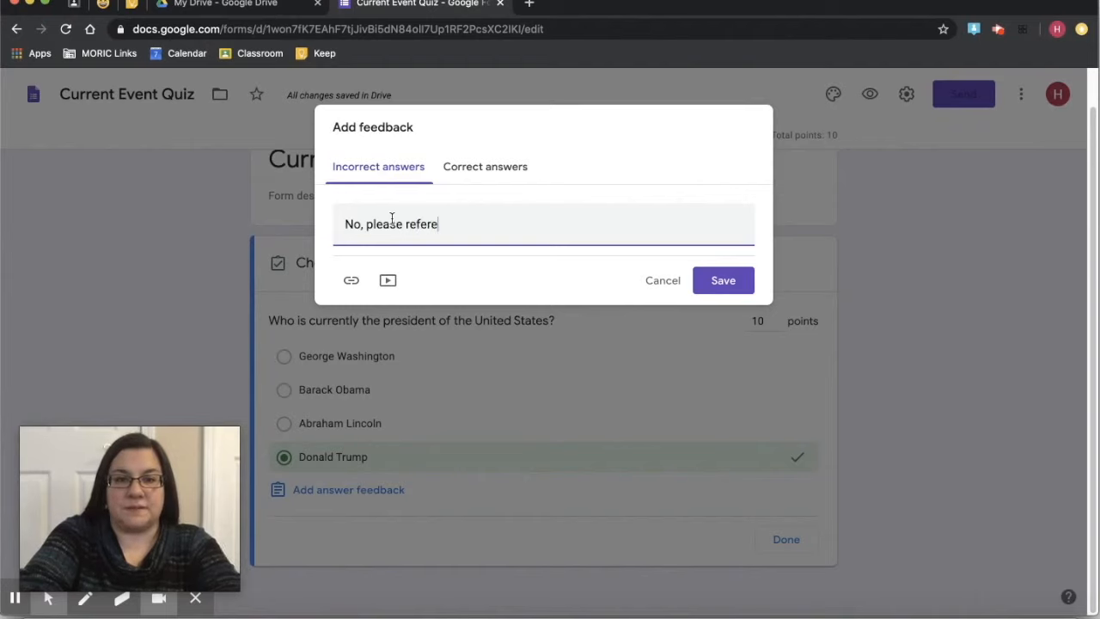
text(nce this video)
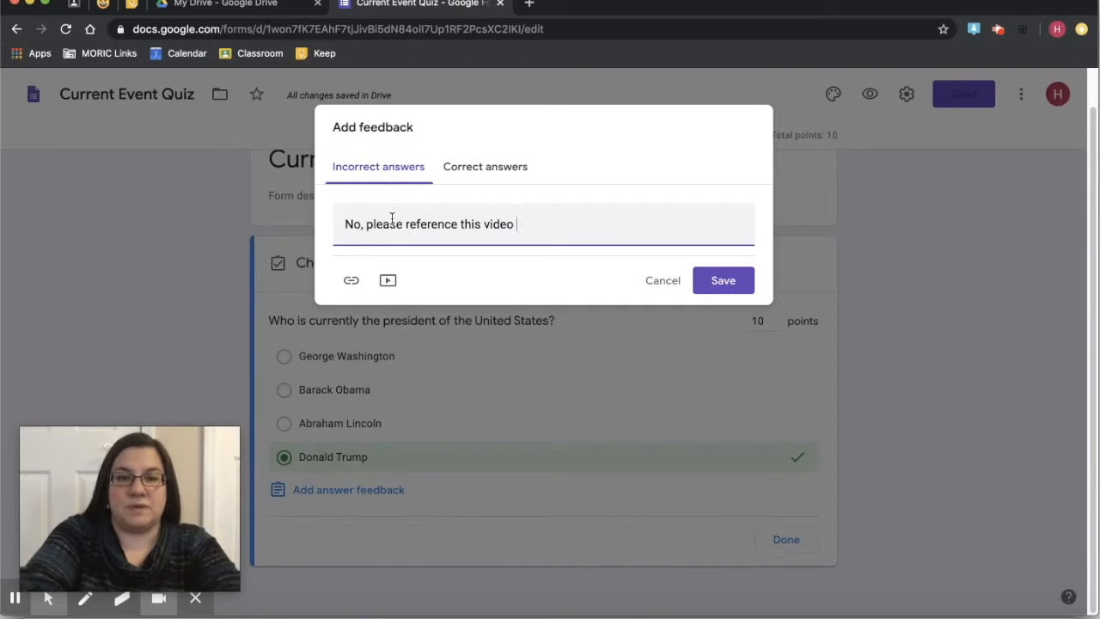
text( to see th)
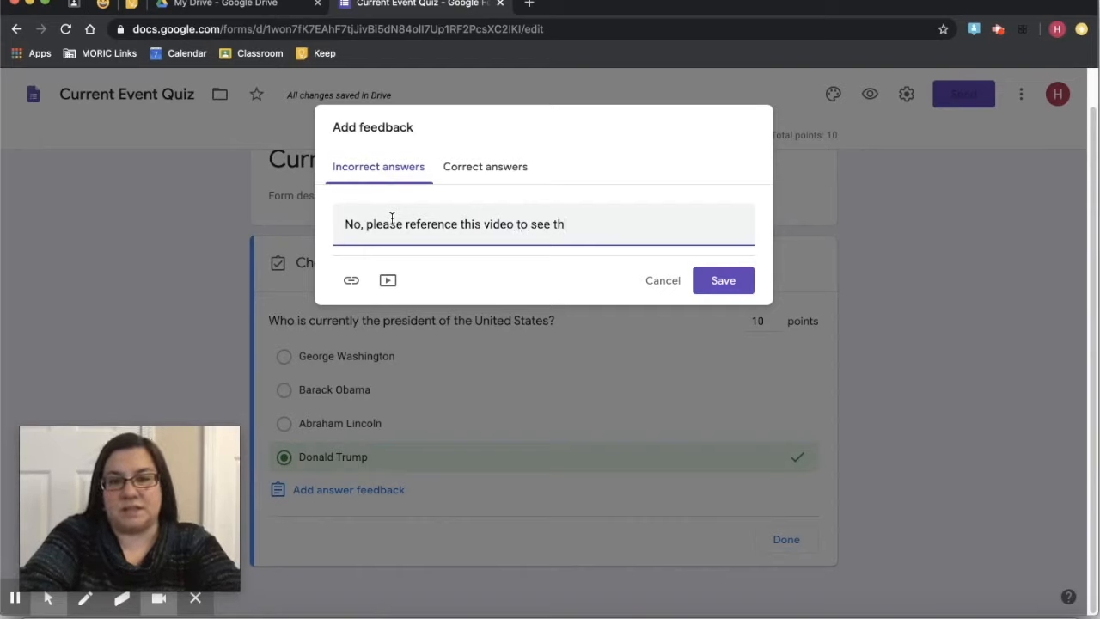
key(BackSpace)
key(BackSpace)
key(BackSpace)
key(BackSpace)
key(BackSpace)
key(BackSpace)
text(learn )
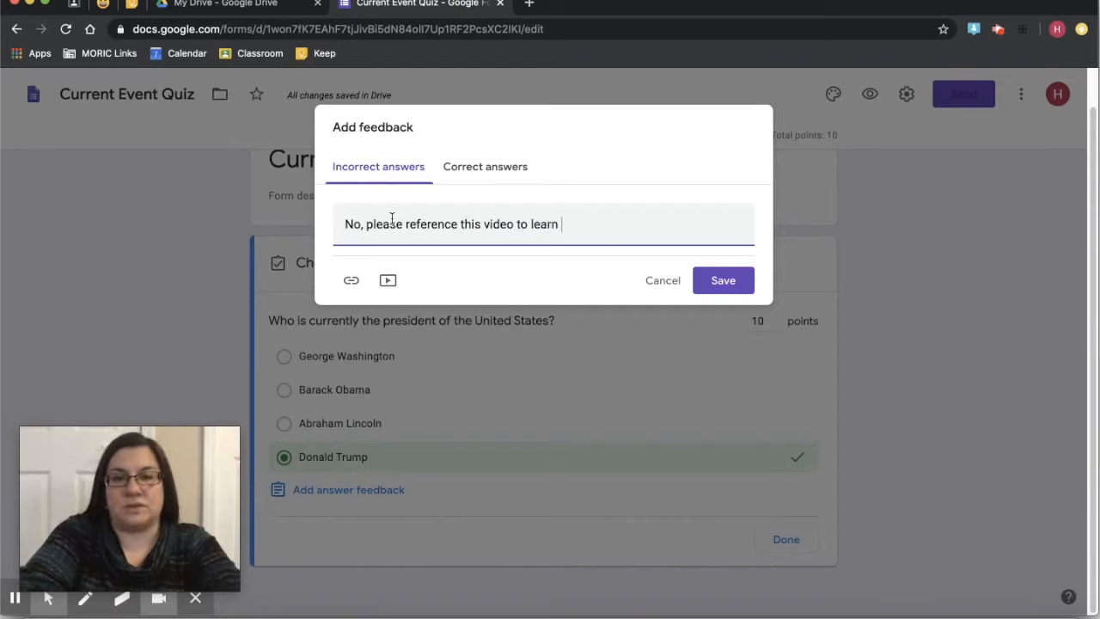
text(more and try)
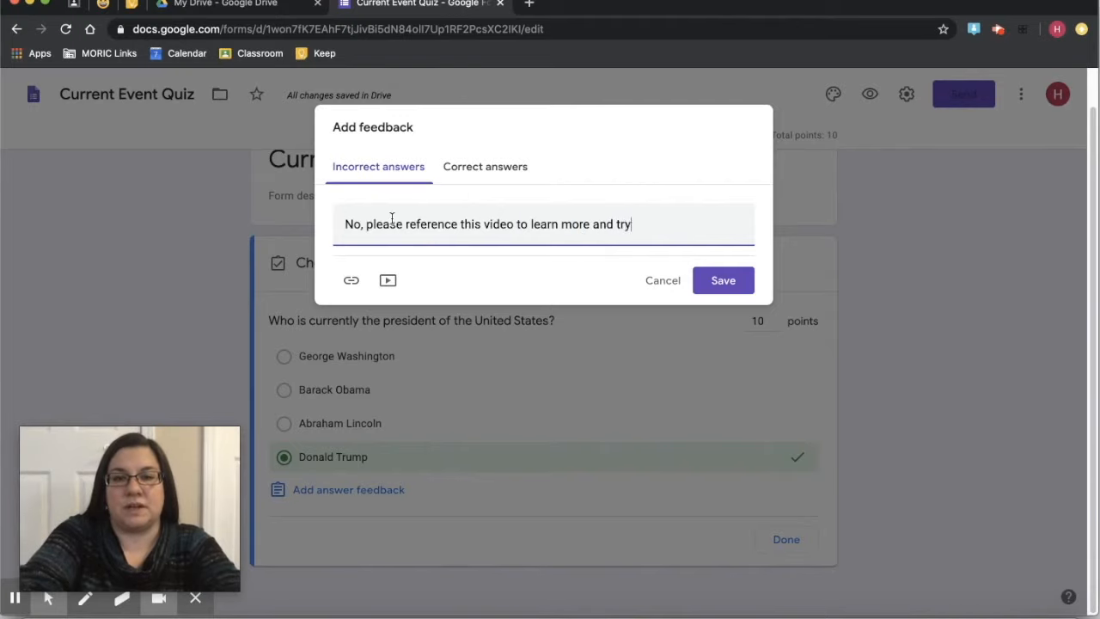
text( again.)
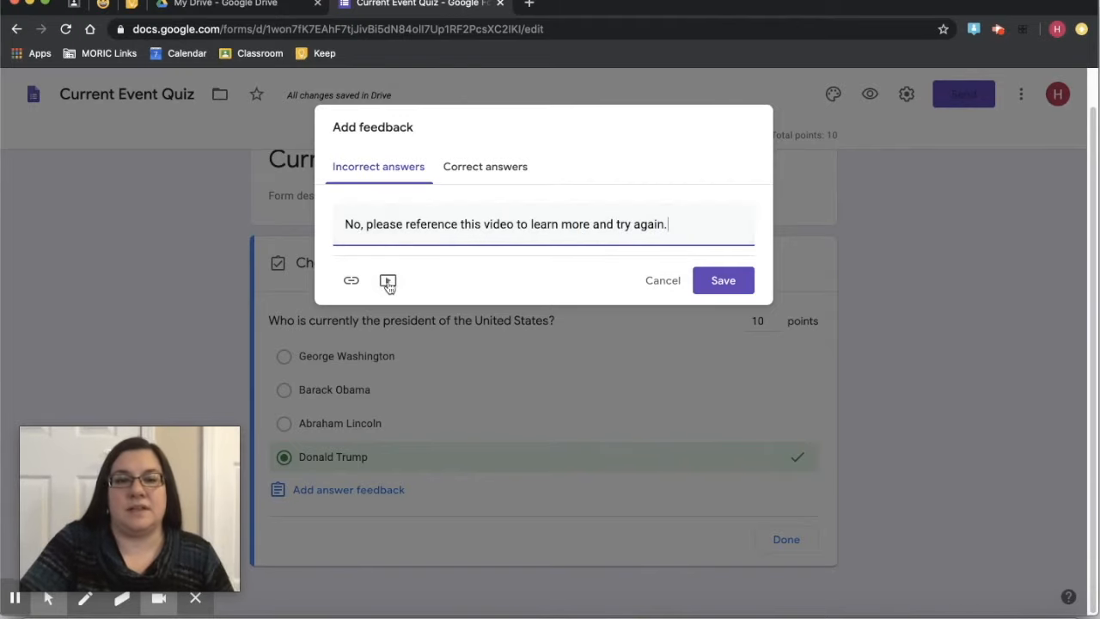
click(388, 282)
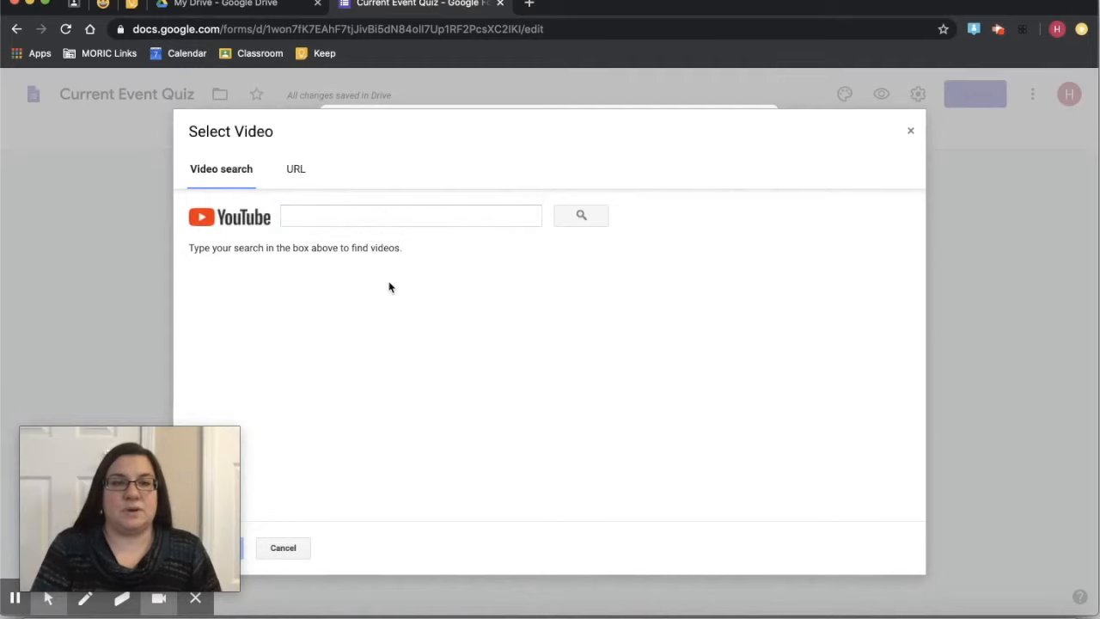
click(910, 131)
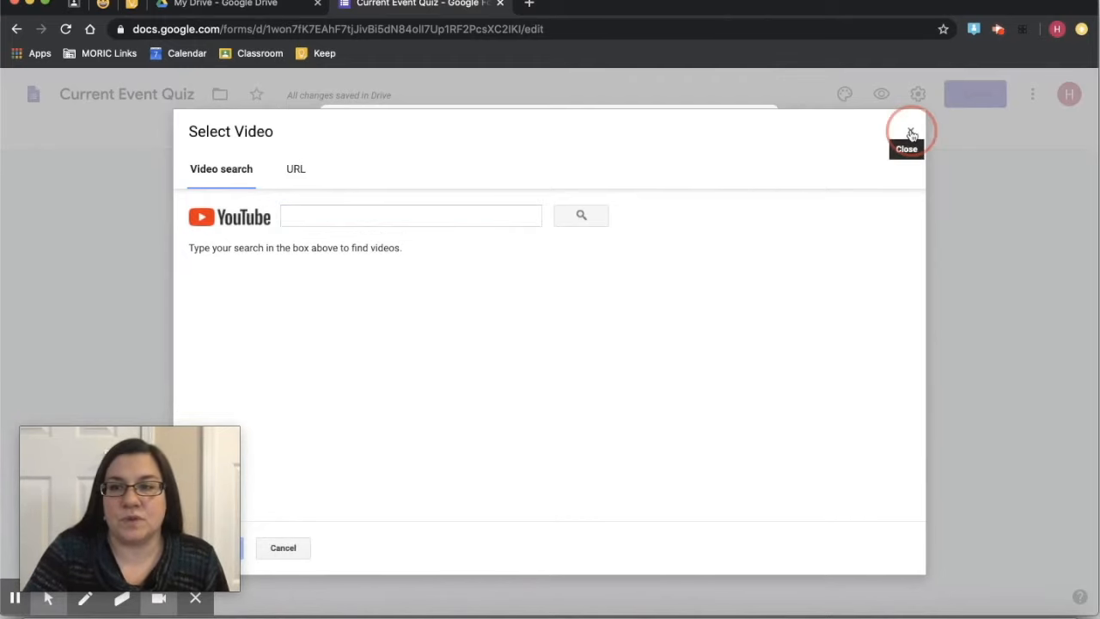
click(351, 280)
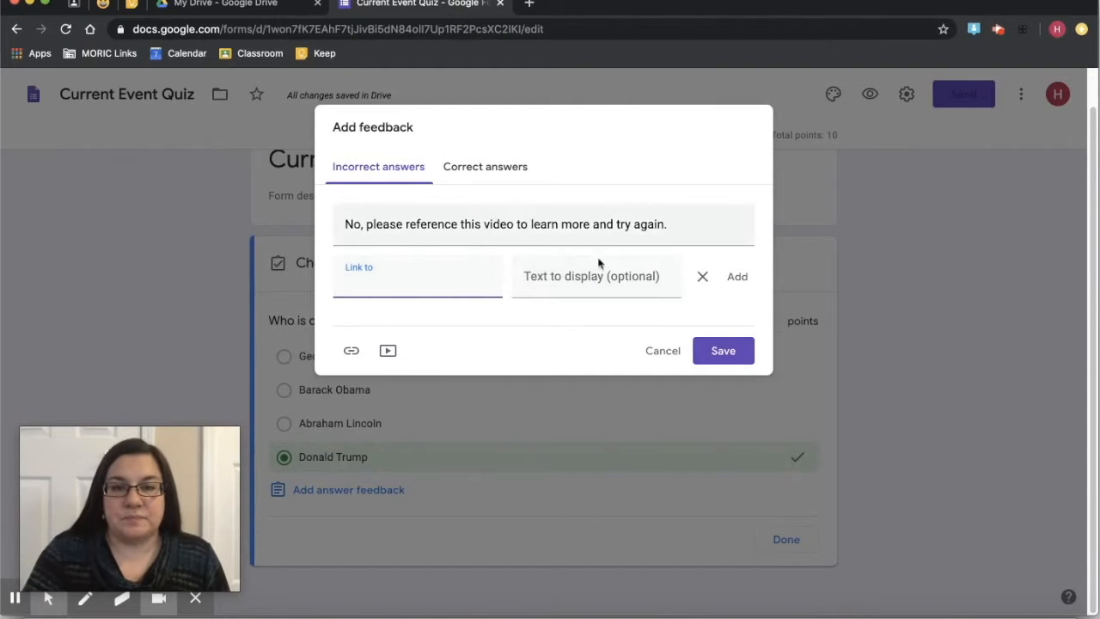
- Save correct-answer feedback 'Congratulations! You really know your current events!'
click(492, 166)
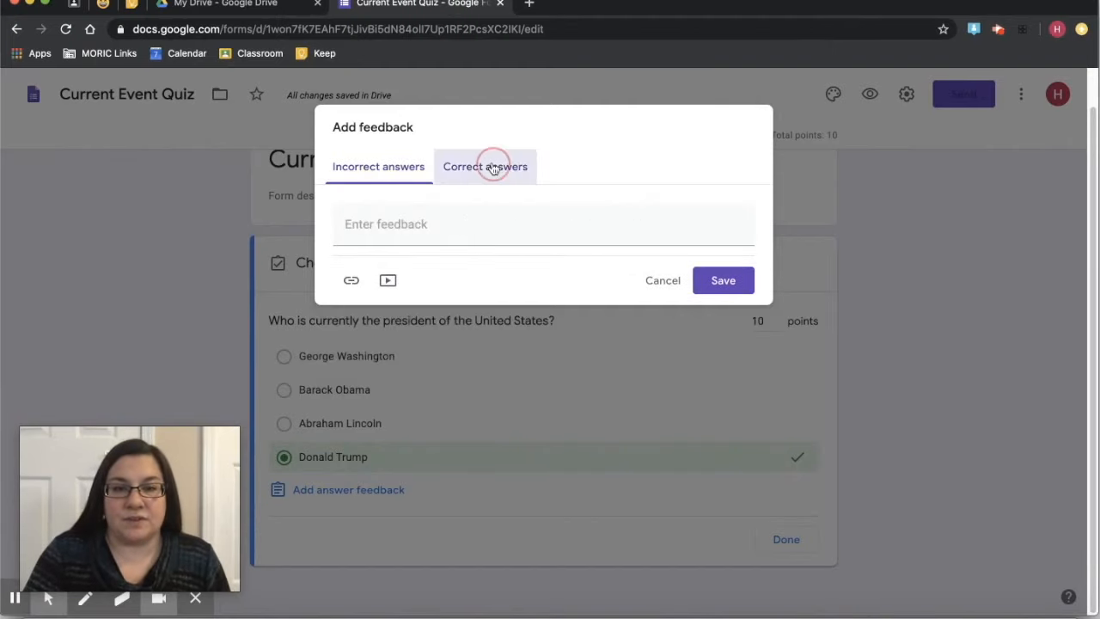
click(408, 225)
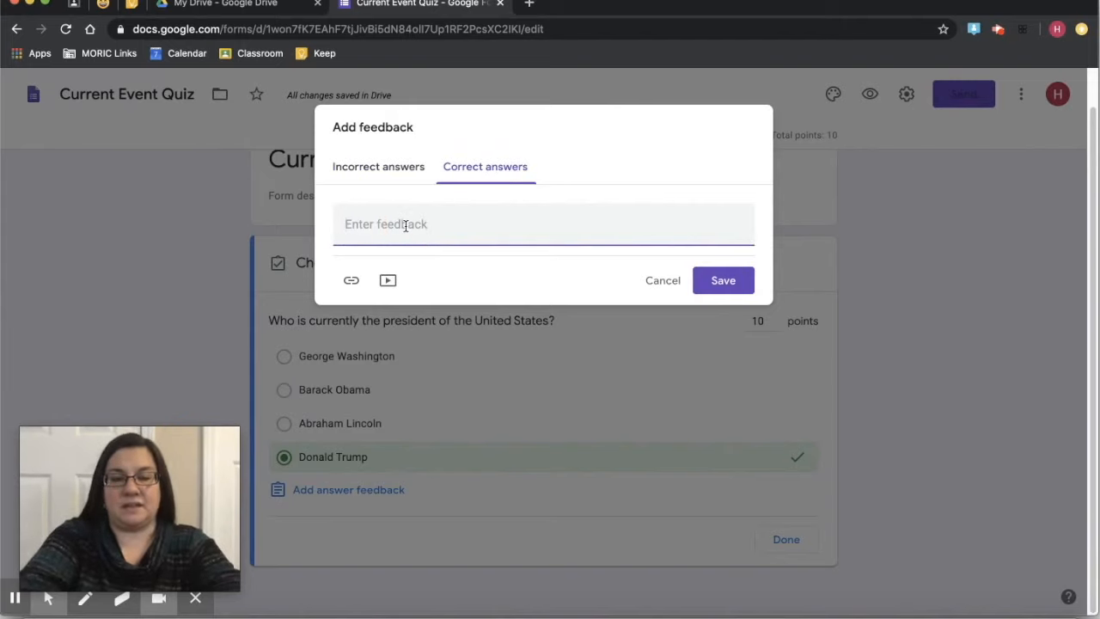
text(Congrrat)
key(BackSpace)
key(BackSpace)
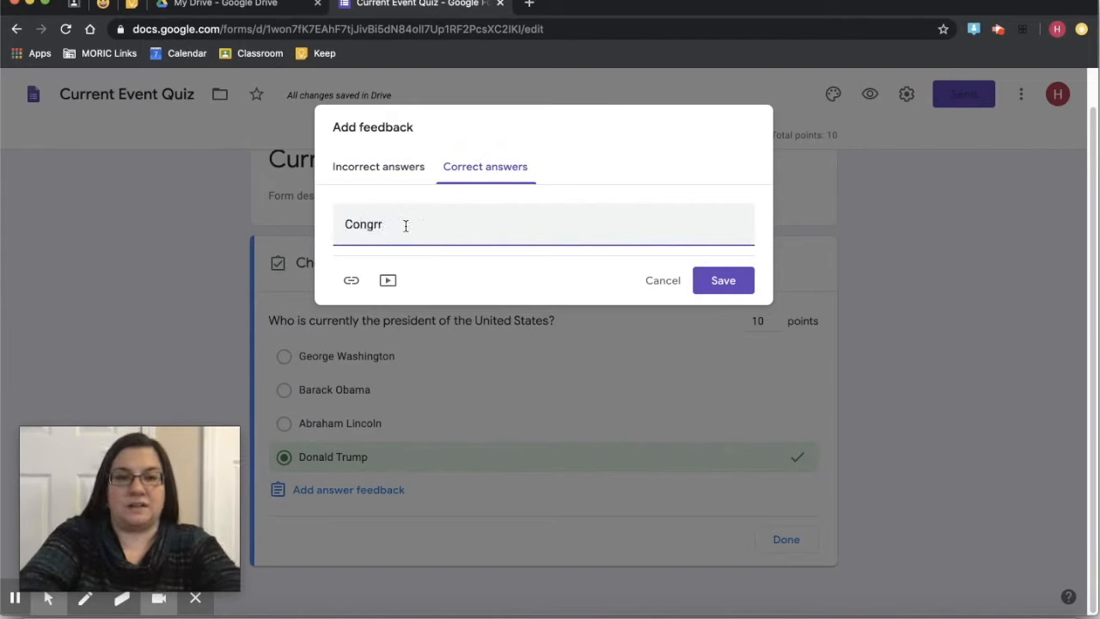
key(BackSpace)
text(atulations)
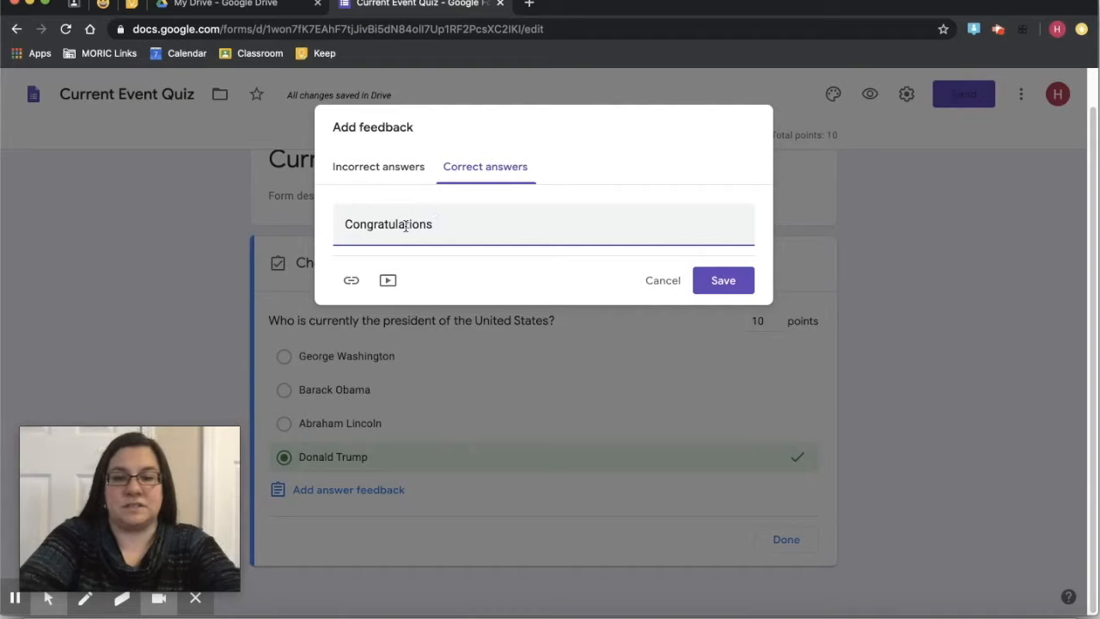
text(! Y)
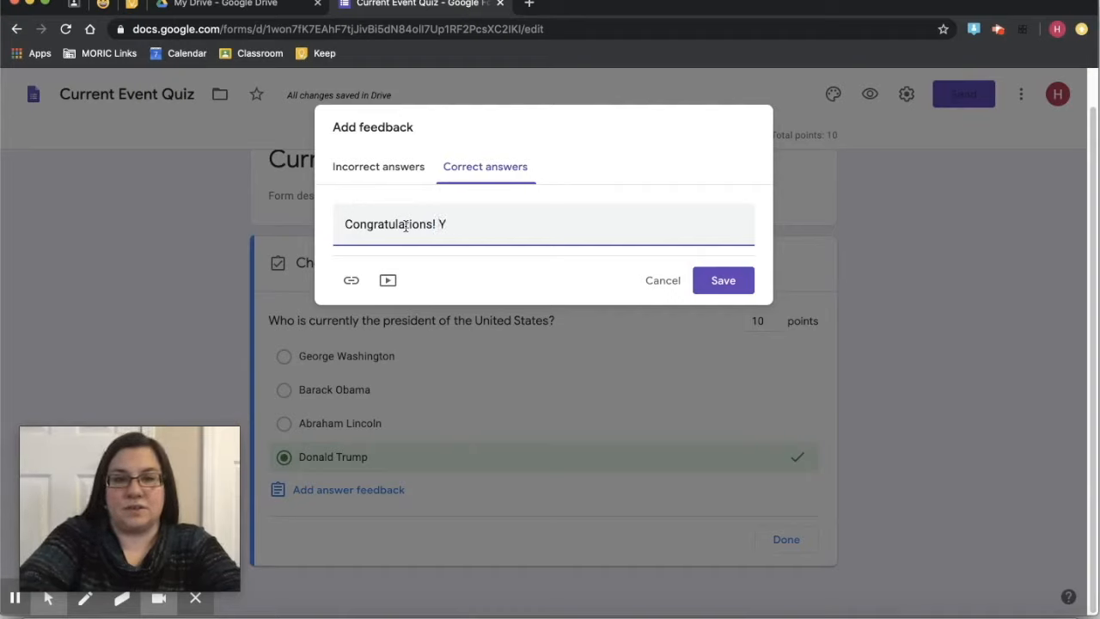
text(ou really know )
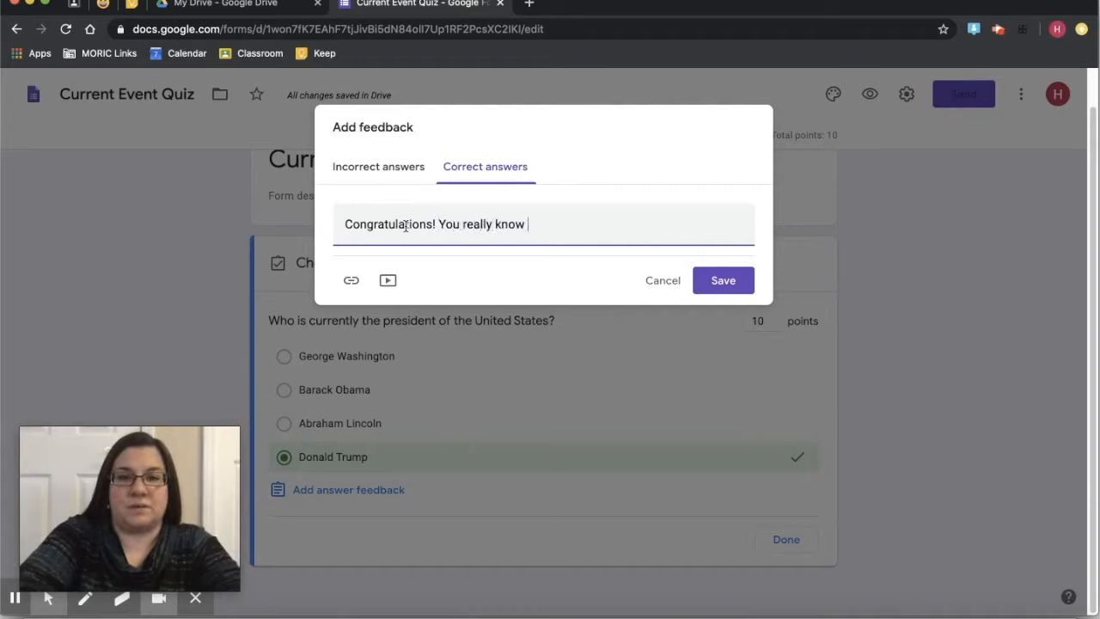
text(your current ev)
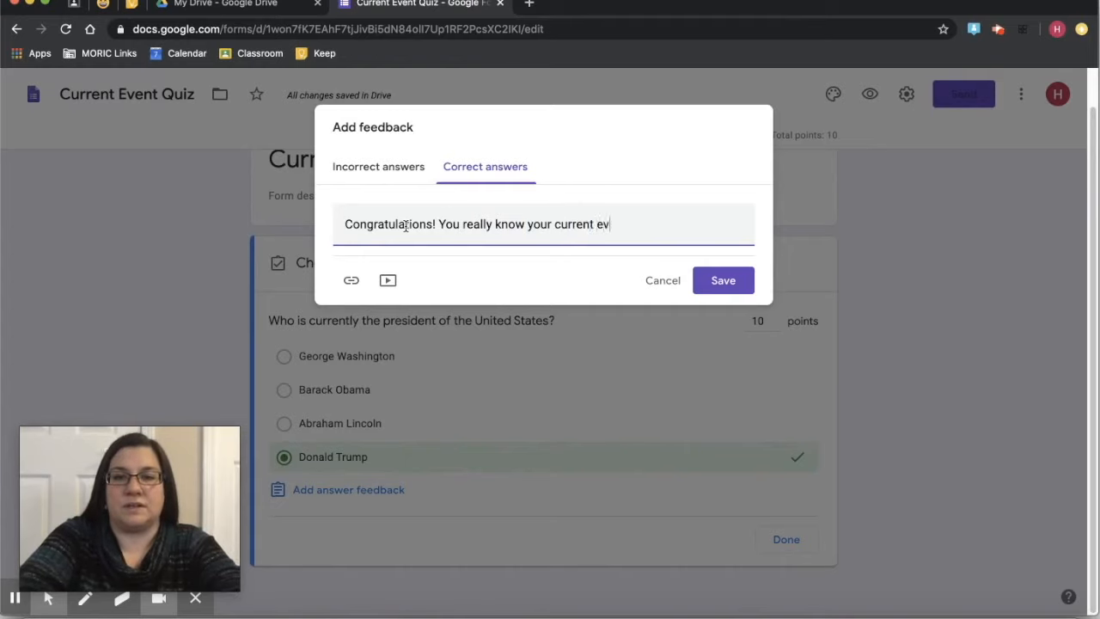
text(ents!)
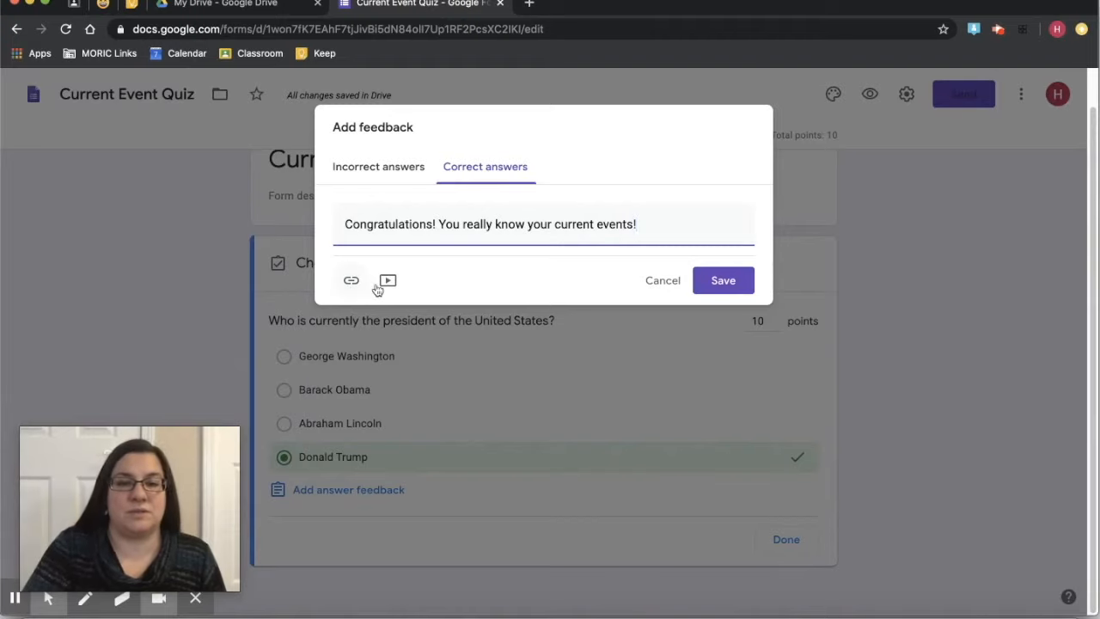
click(743, 274)
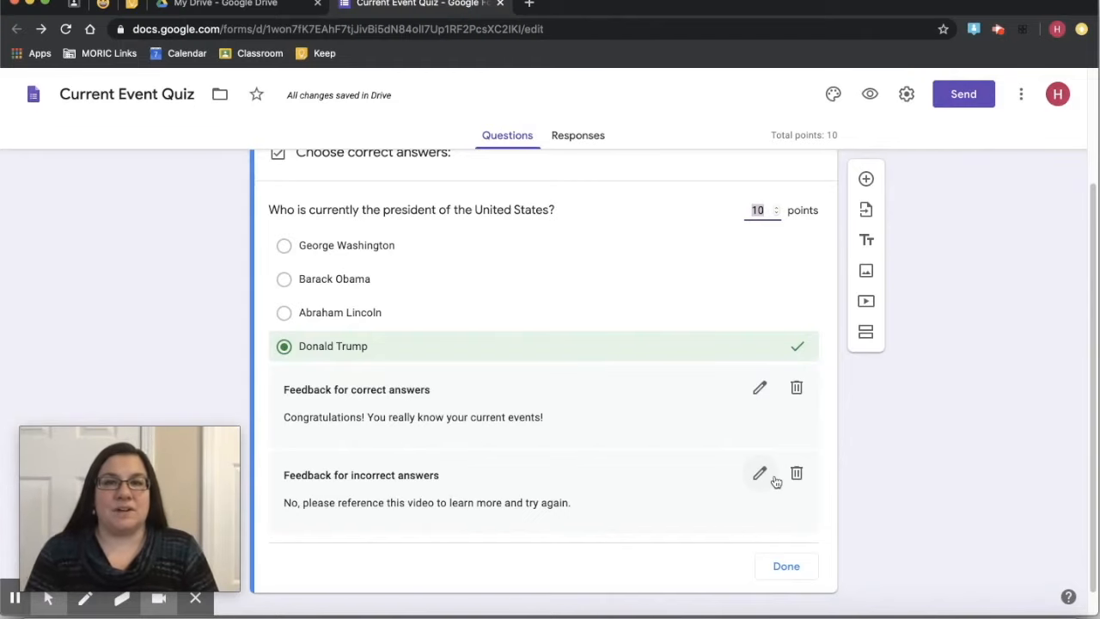
- Finish the answer key and open the form settings
click(786, 566)
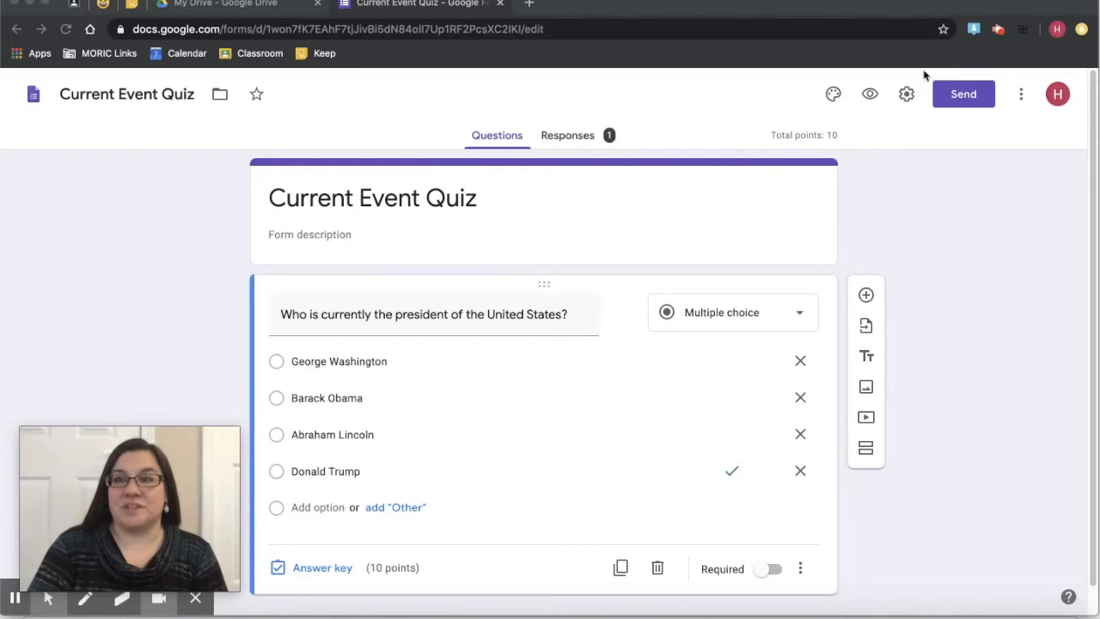
click(906, 94)
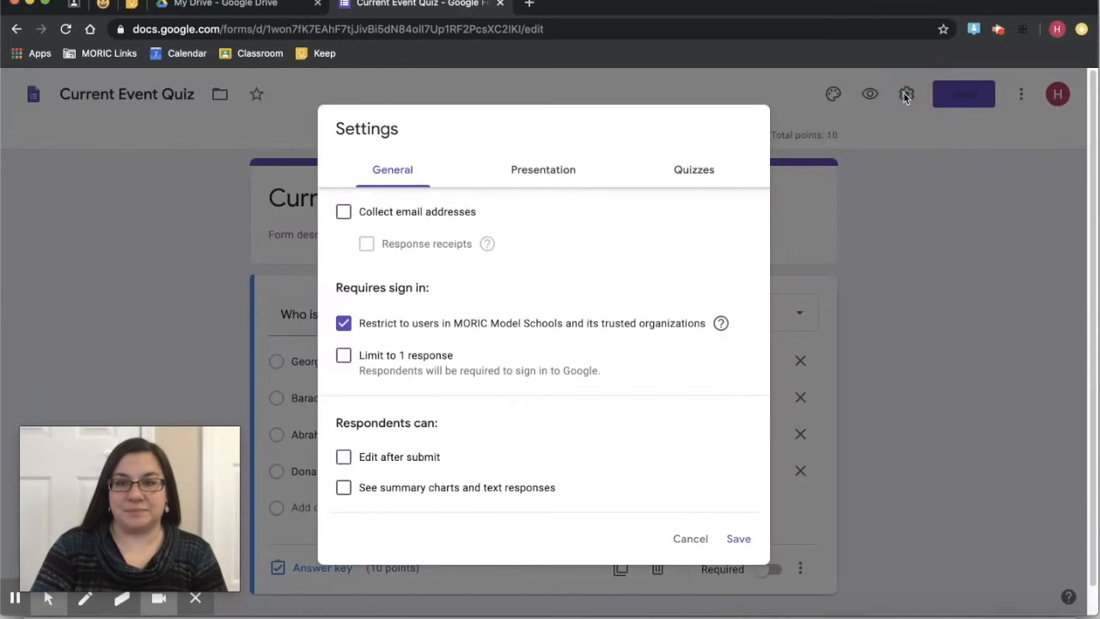
- Set Release grade to 'Later, after manual review' in the Quizzes settings and save
click(673, 178)
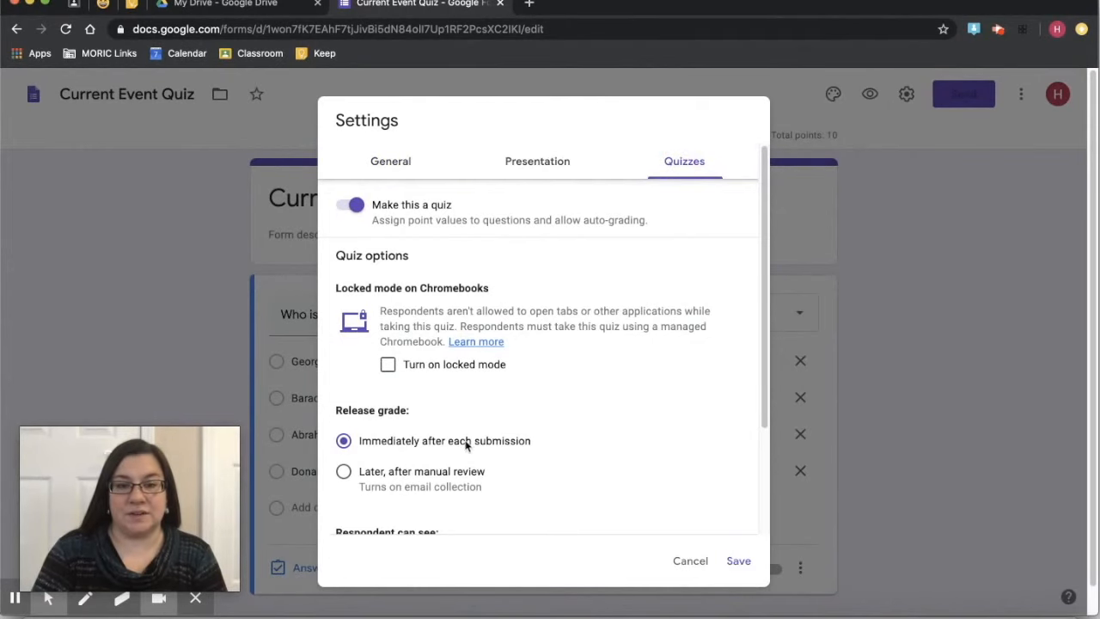
scroll(468, 446, down, 3)
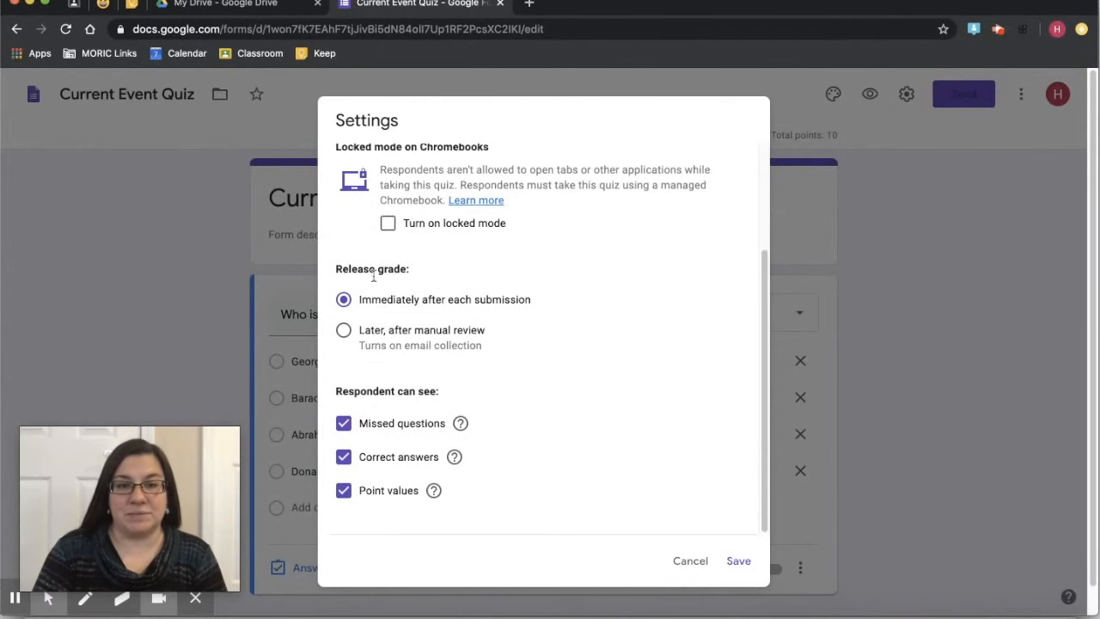
click(343, 336)
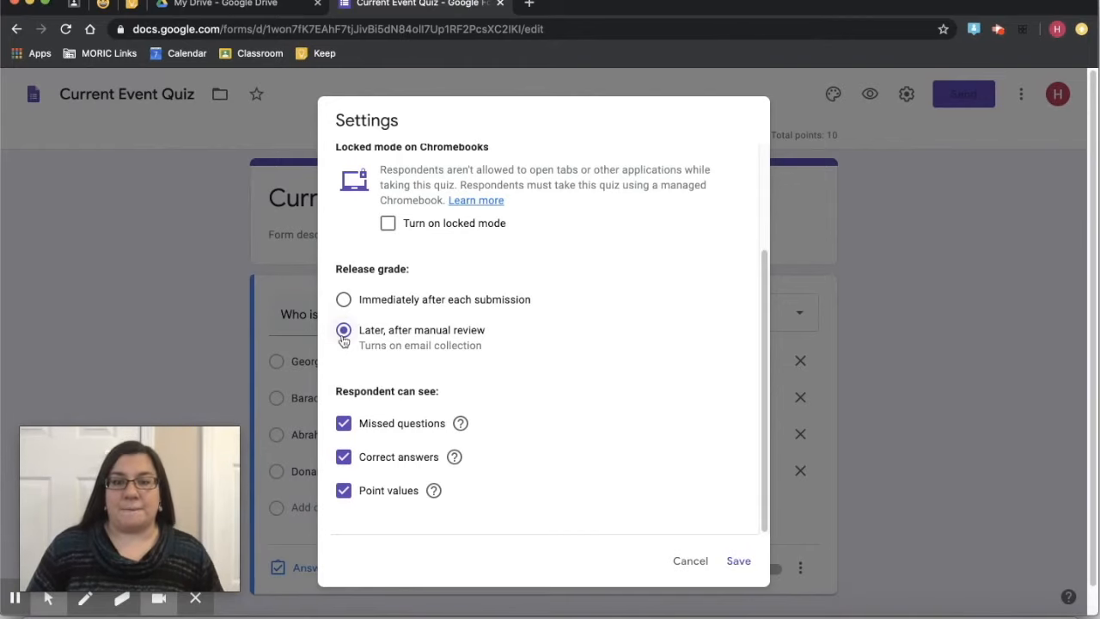
click(731, 562)
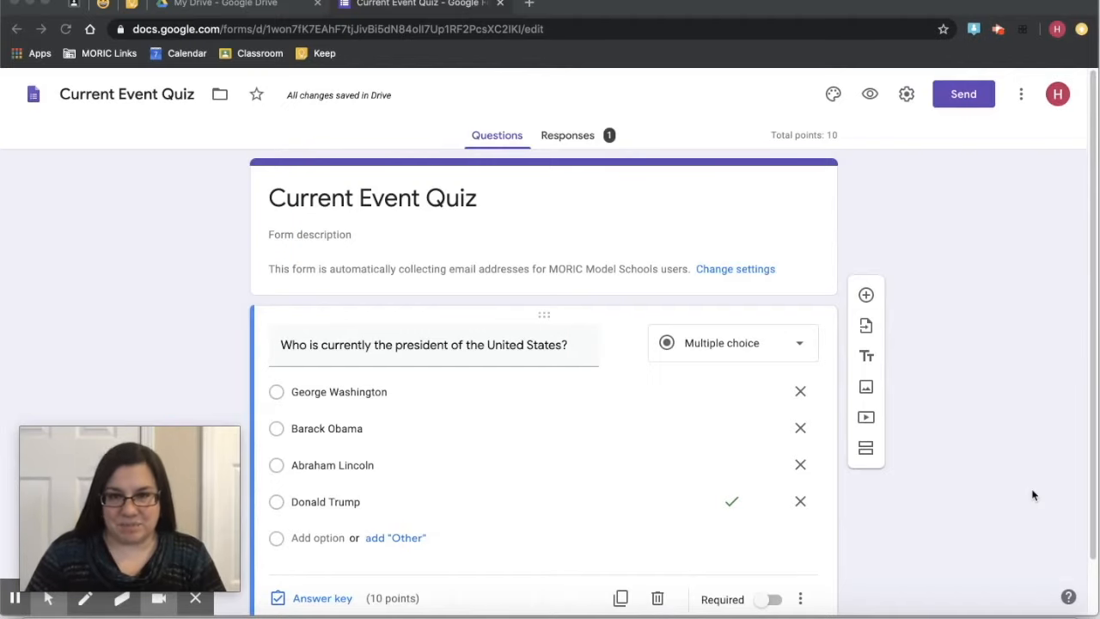
- View the single response individually: 0 of 10, Barack Obama wrong, with incorrect-answer feedback
click(568, 136)
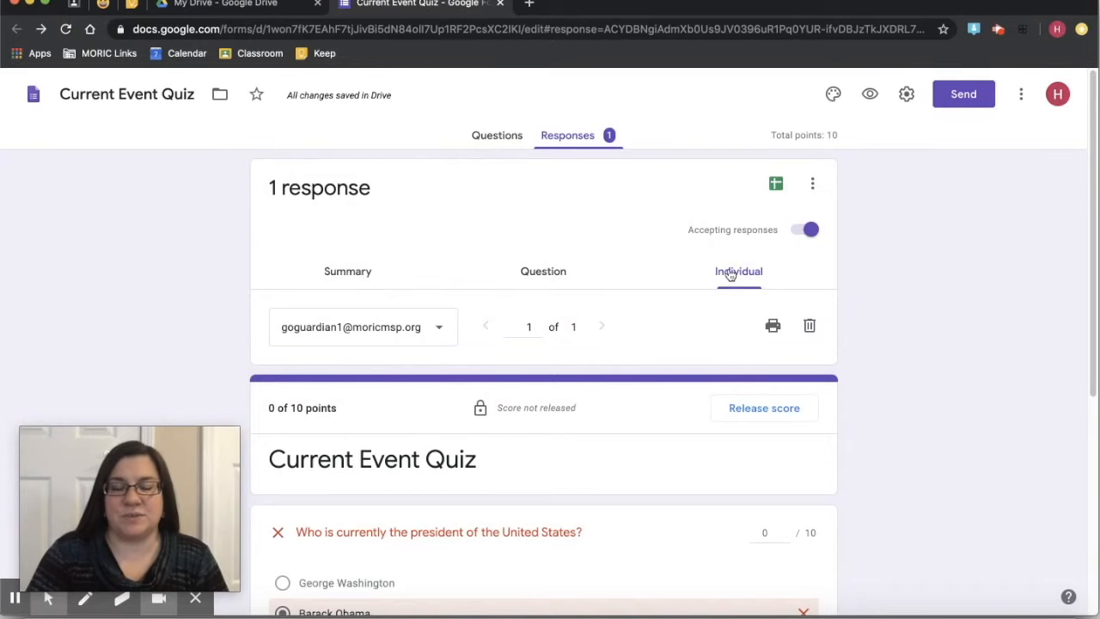
scroll(730, 274, down, 5)
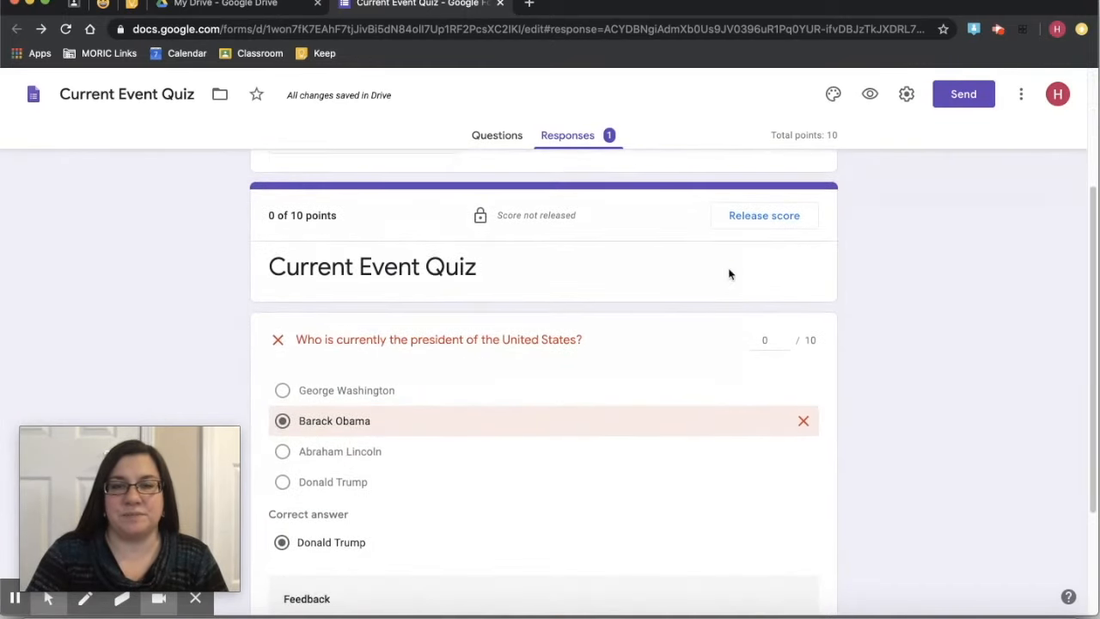
scroll(730, 273, down, 4)
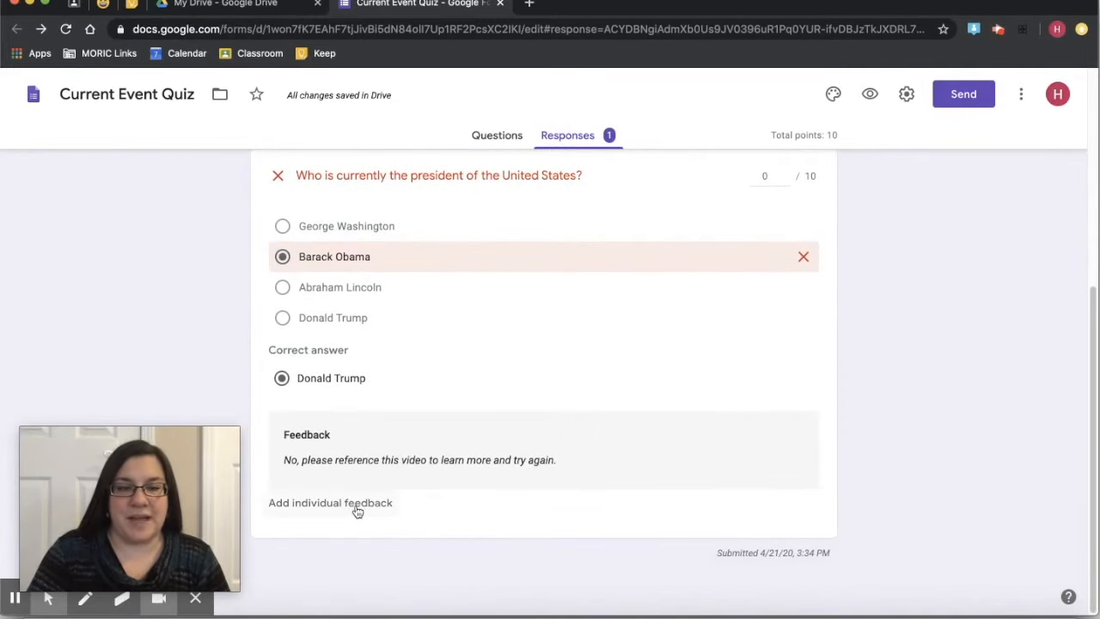
- Replace the response's individual feedback with "No, Barack Obama was our last president." and save it
click(358, 507)
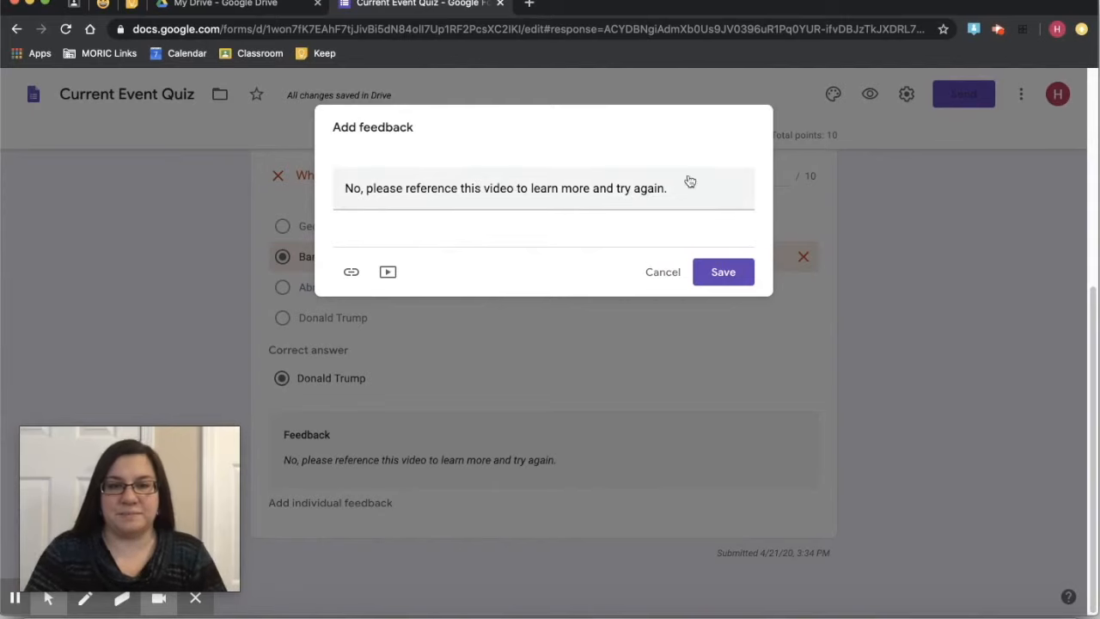
drag(692, 190, 270, 184)
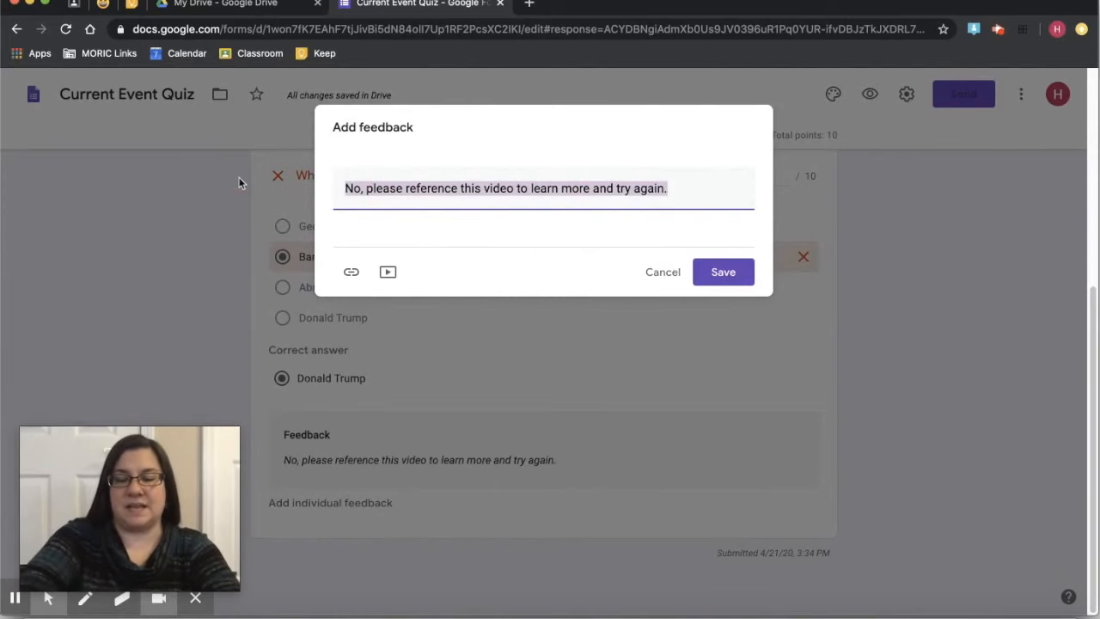
text(No)
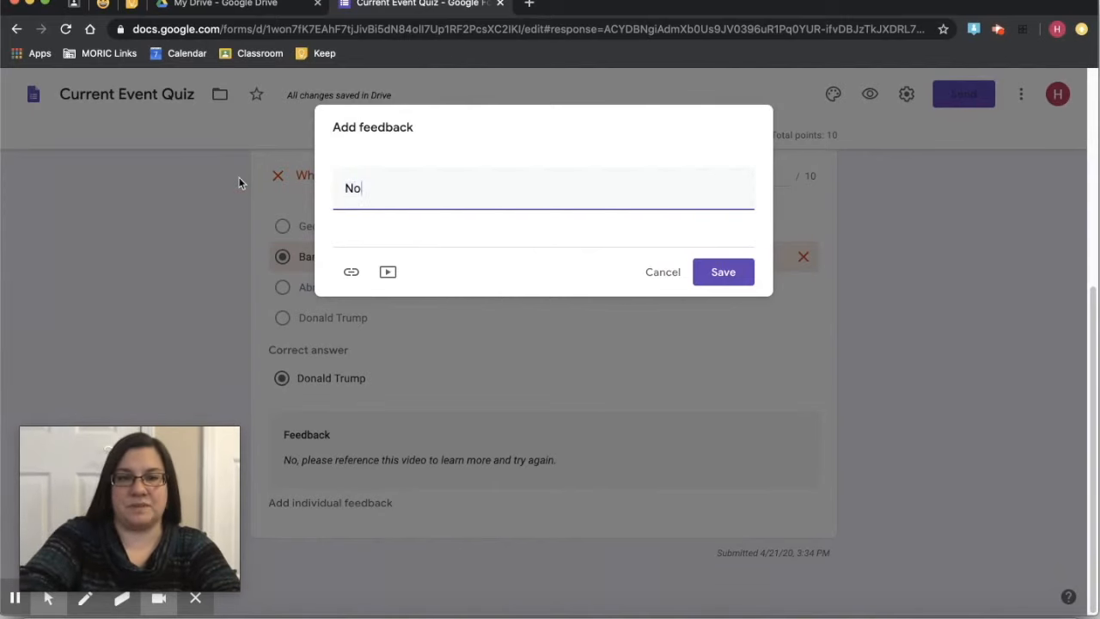
text(, Barack)
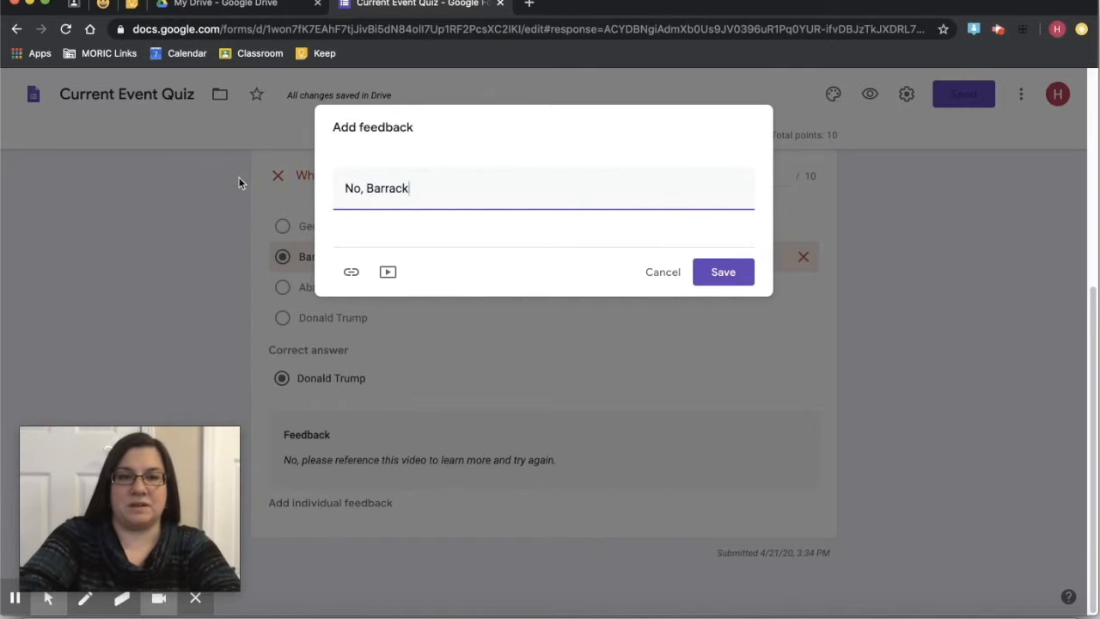
key(BackSpace)
key(BackSpace)
key(BackSpace)
text(ack O)
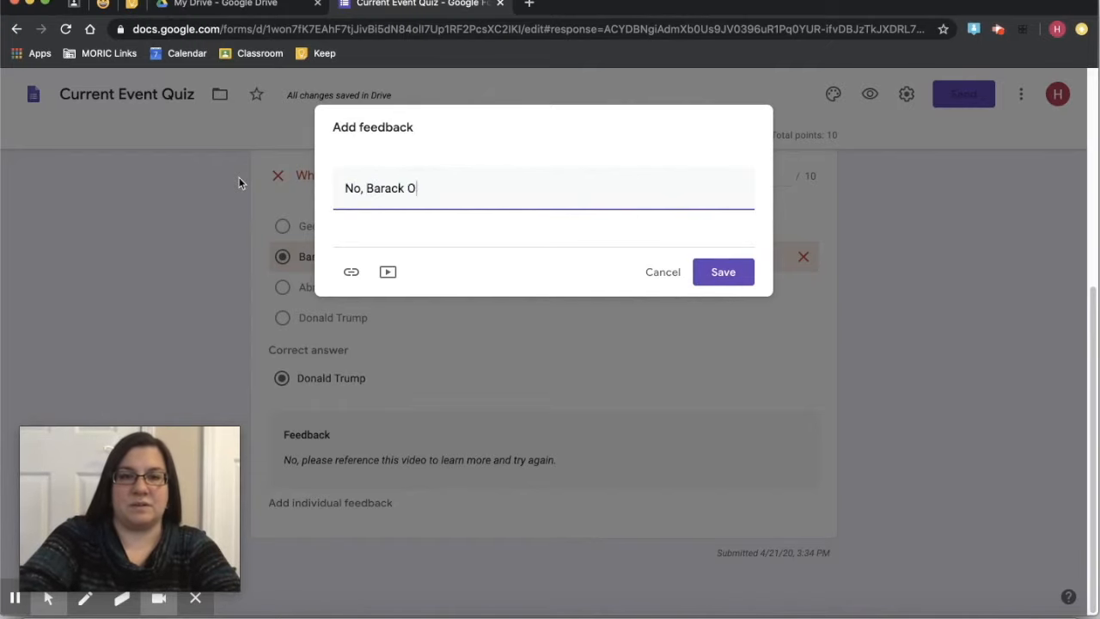
text(bama was)
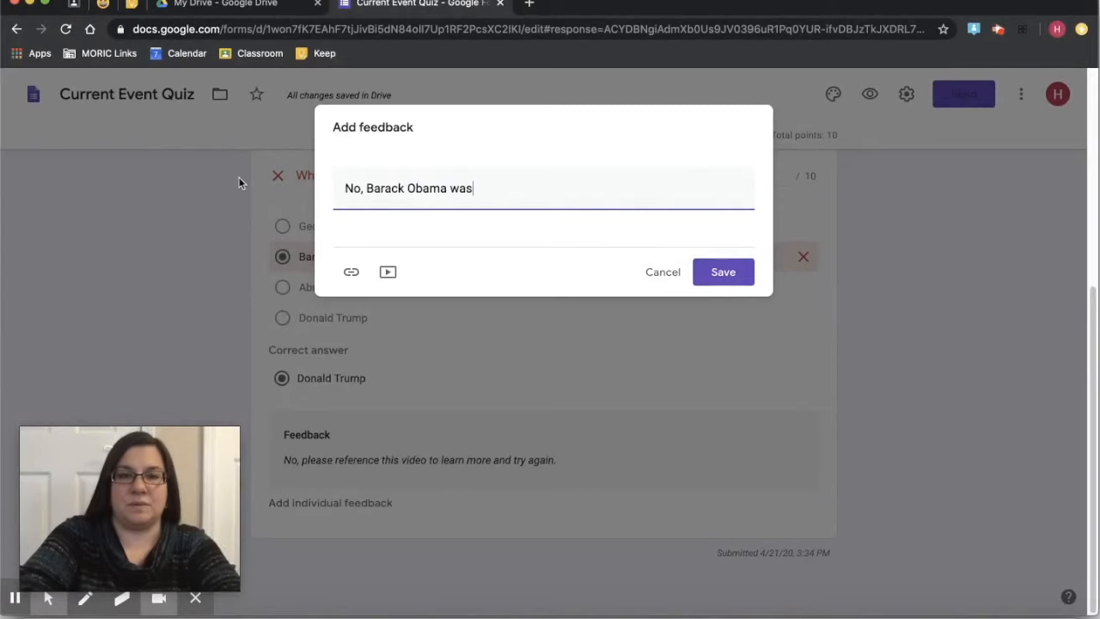
text( our last pre)
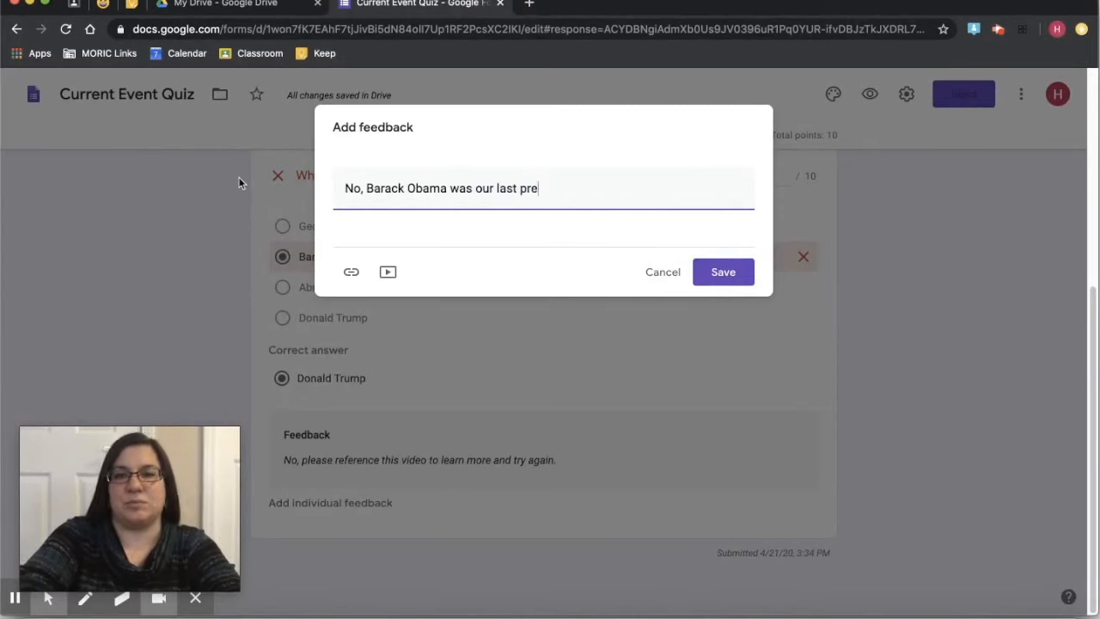
text(sident.)
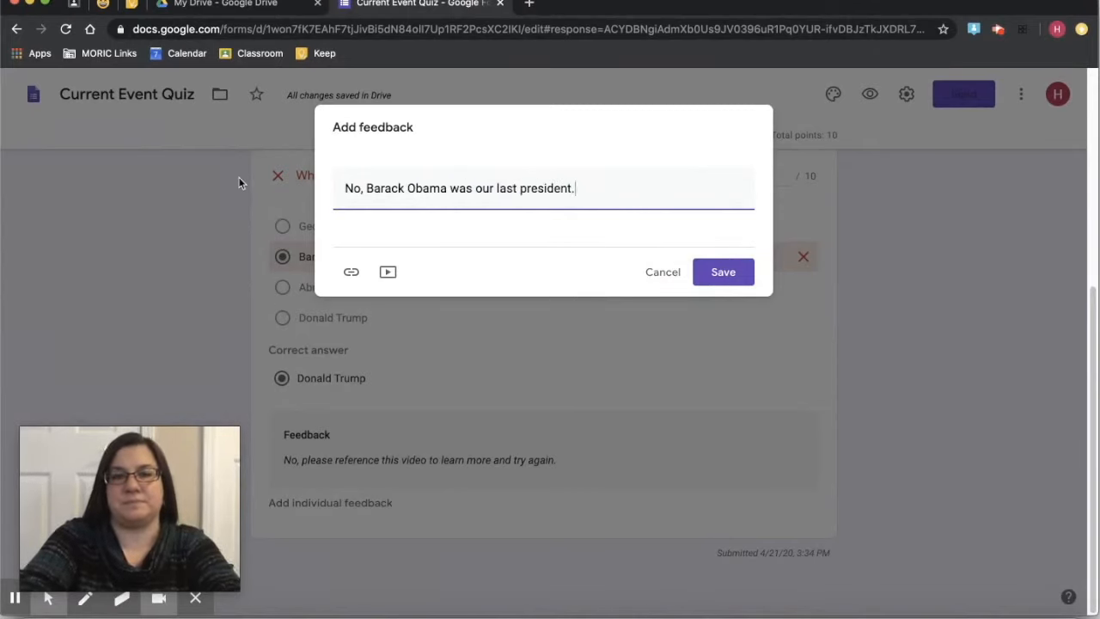
click(739, 287)
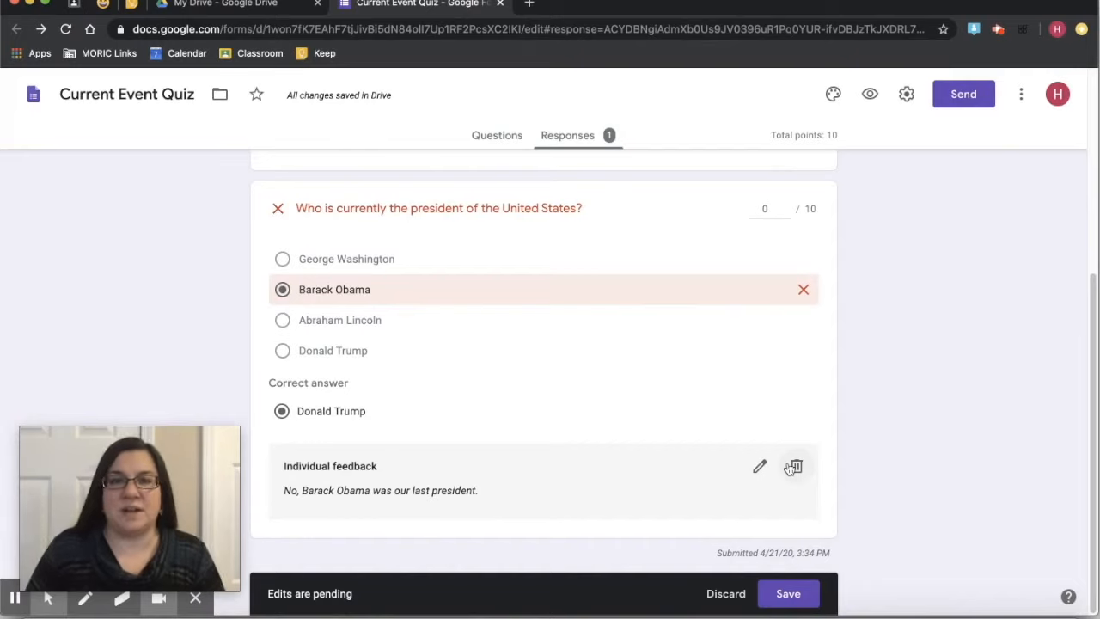
click(788, 599)
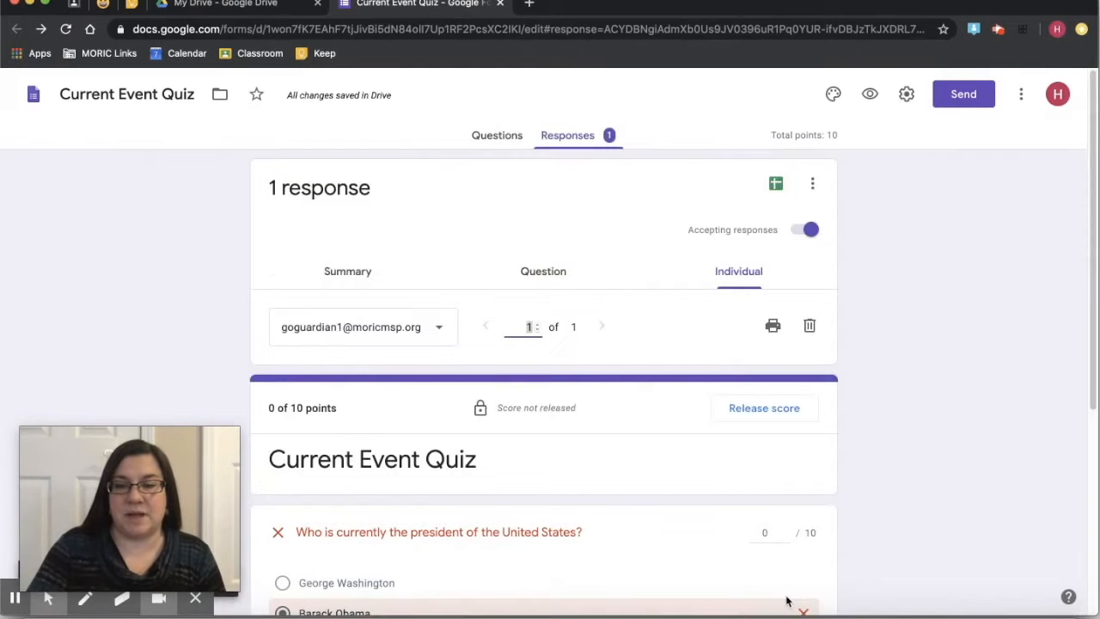
scroll(690, 554, down, 1)
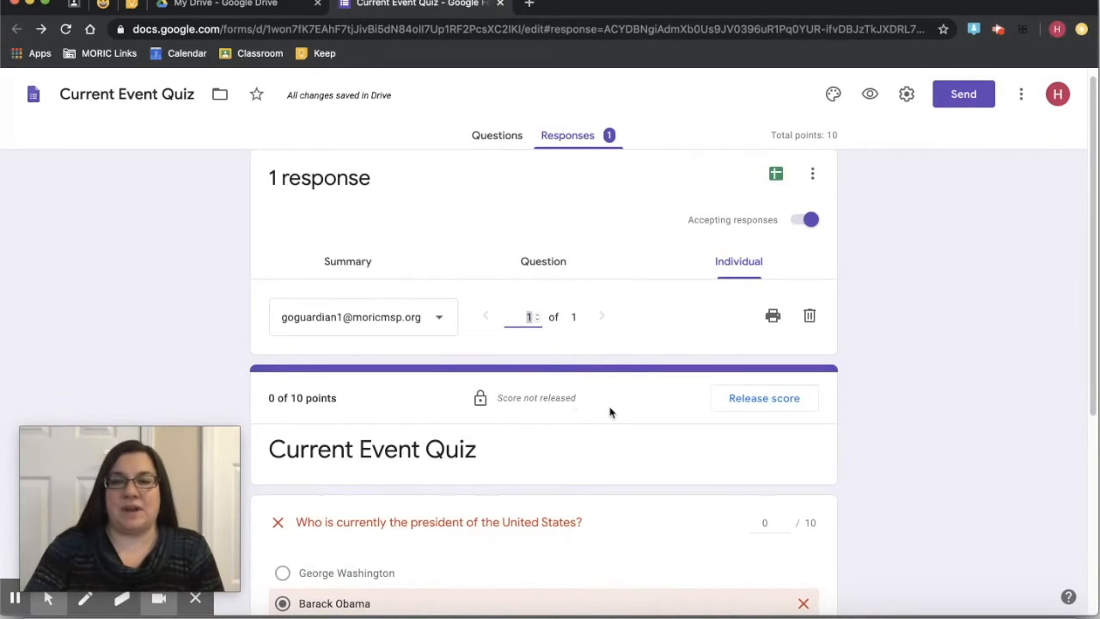
- Release the response's 0 of 10 score and email it to the respondent
click(764, 398)
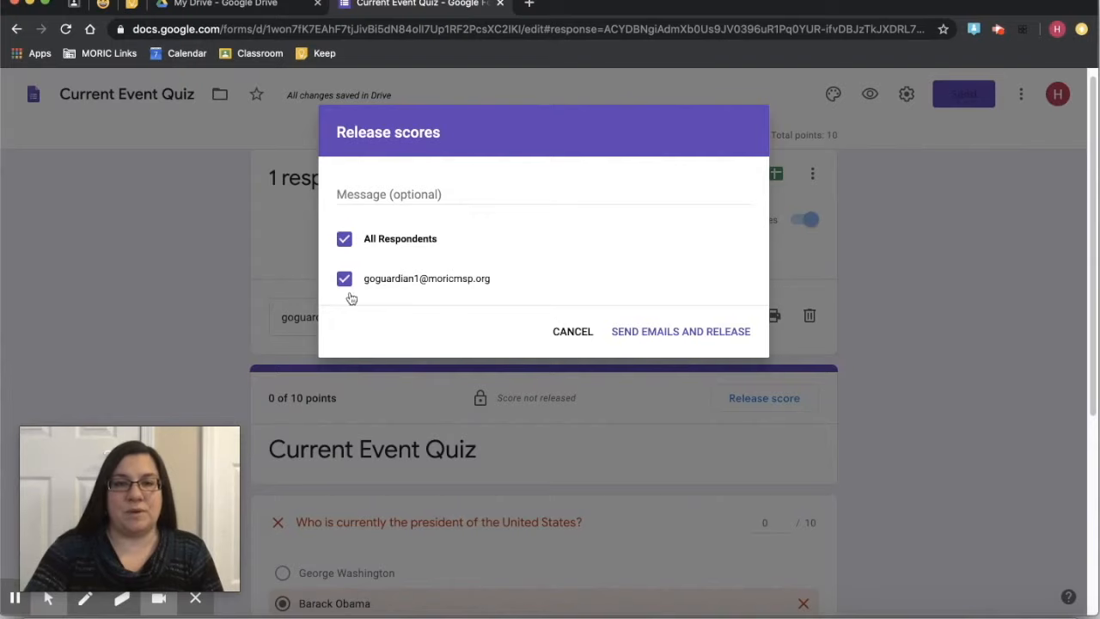
click(376, 194)
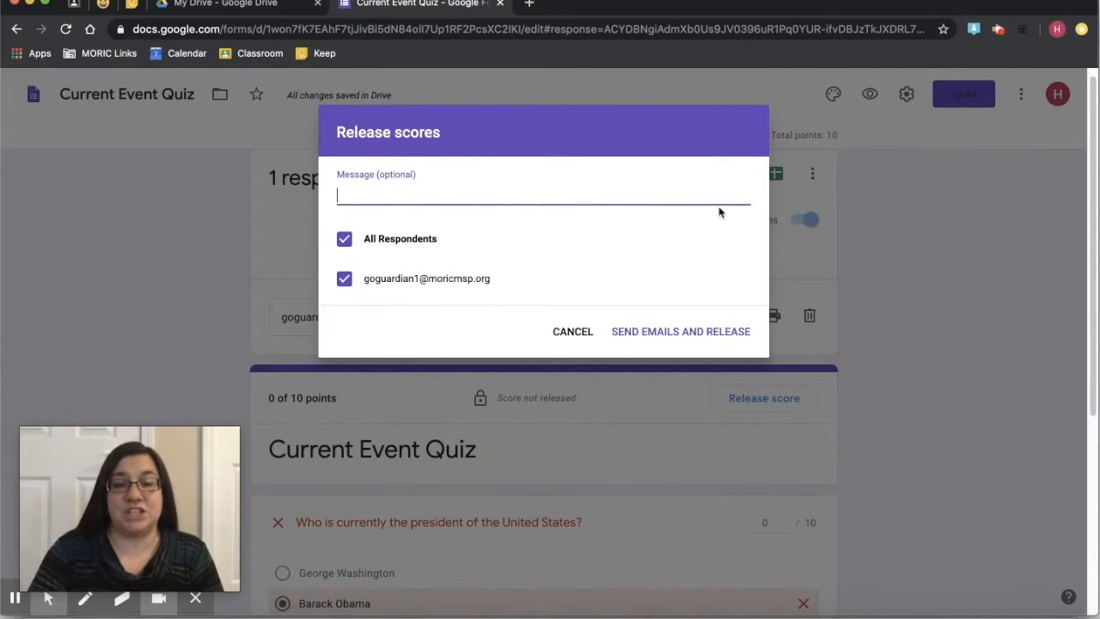
click(662, 335)
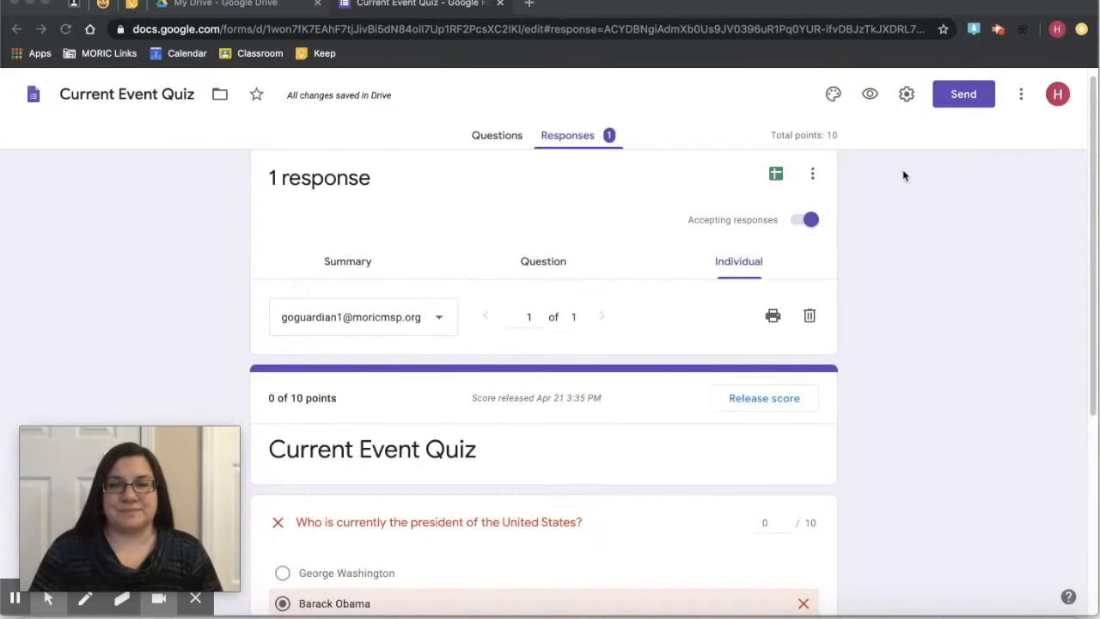